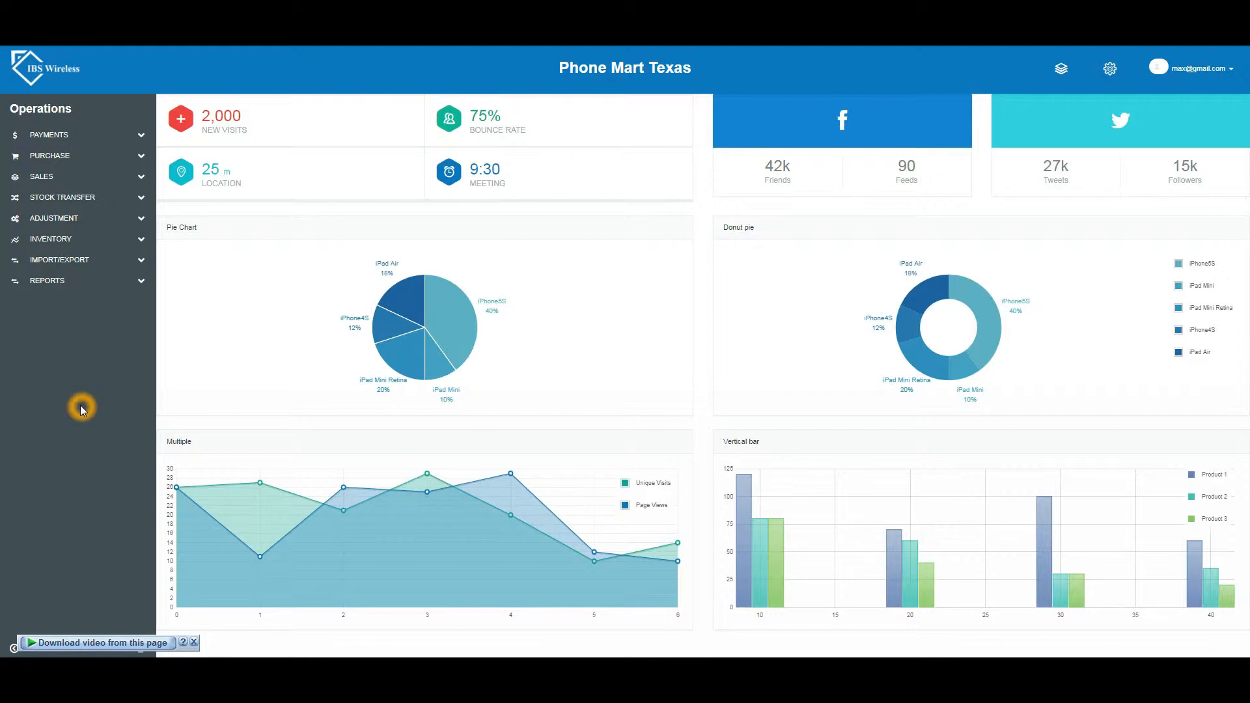
Create a new inventory adjustment from the Inventory Adjustment page.
left_click(142, 222)
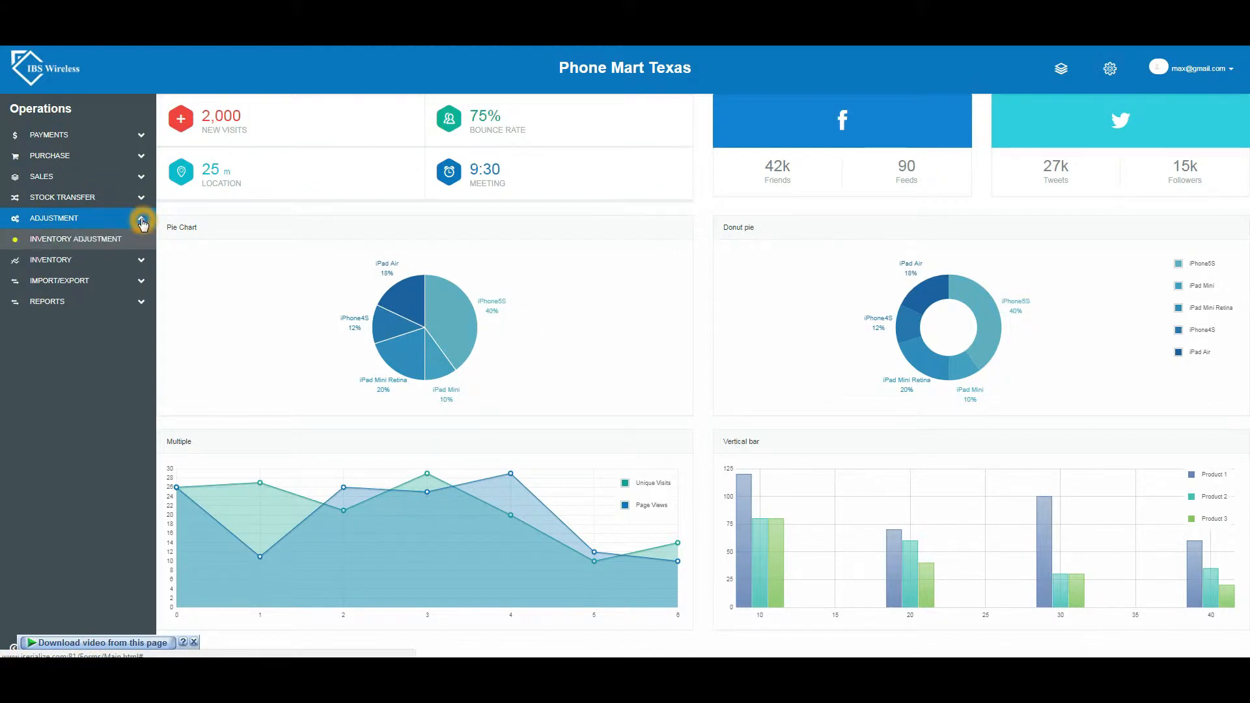
left_click(104, 240)
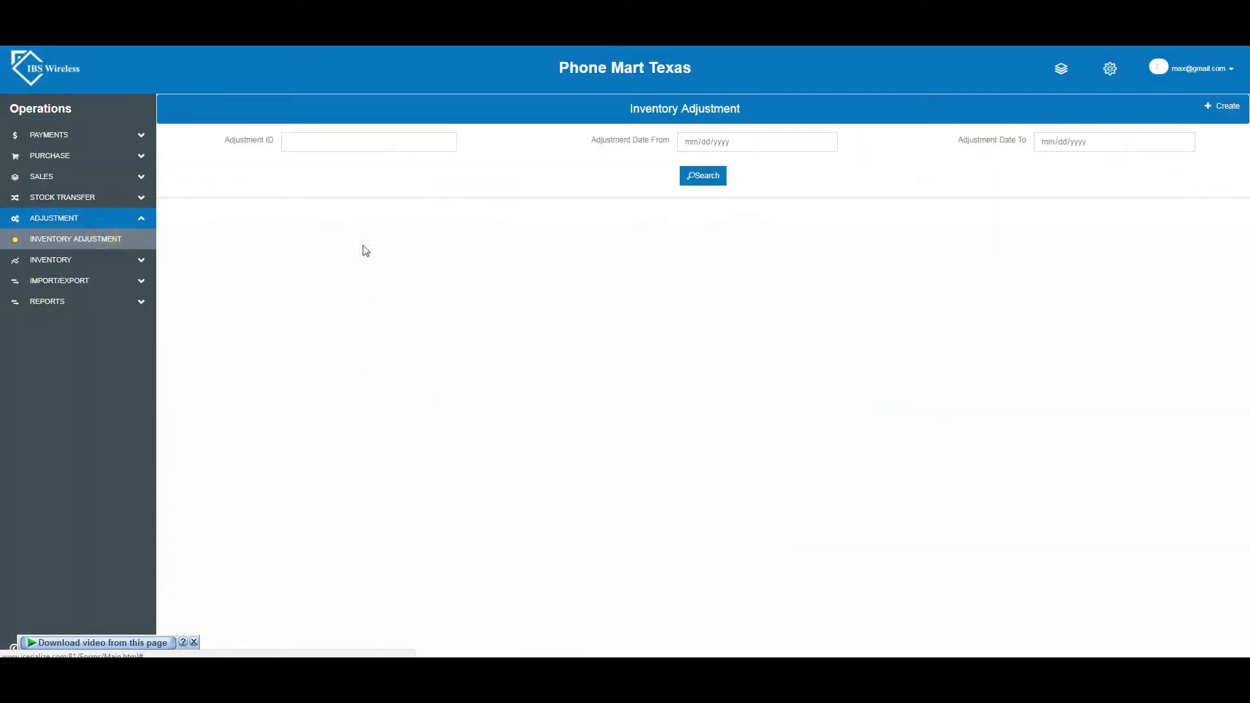
left_click(1222, 107)
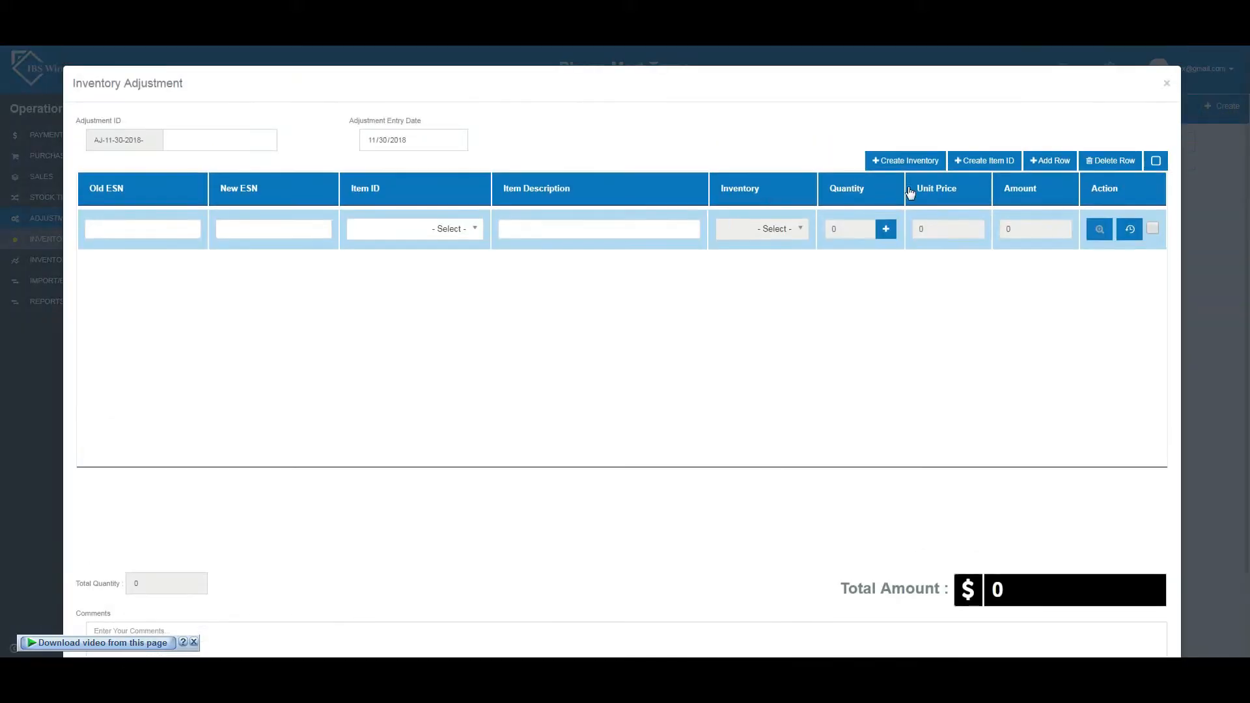
Complete the adjustment ID with the suffix 01 and go to the adjustment entry date.
left_click(242, 143)
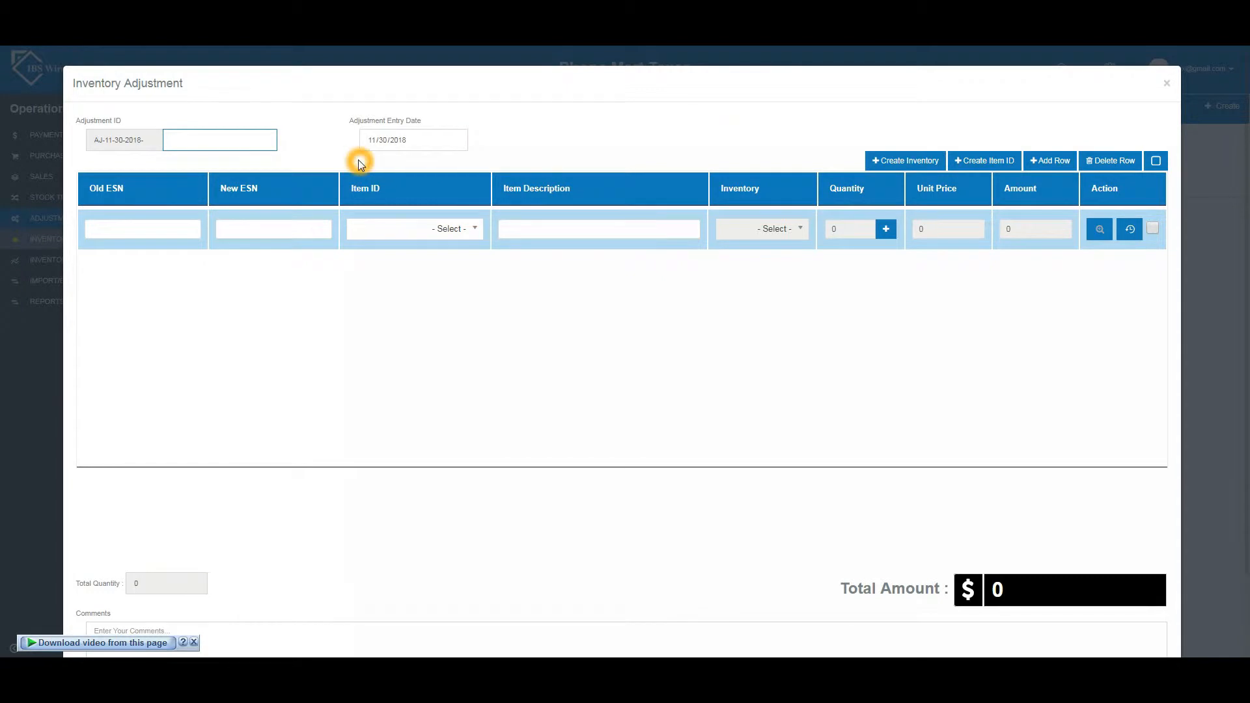
type("01")
left_click(414, 142)
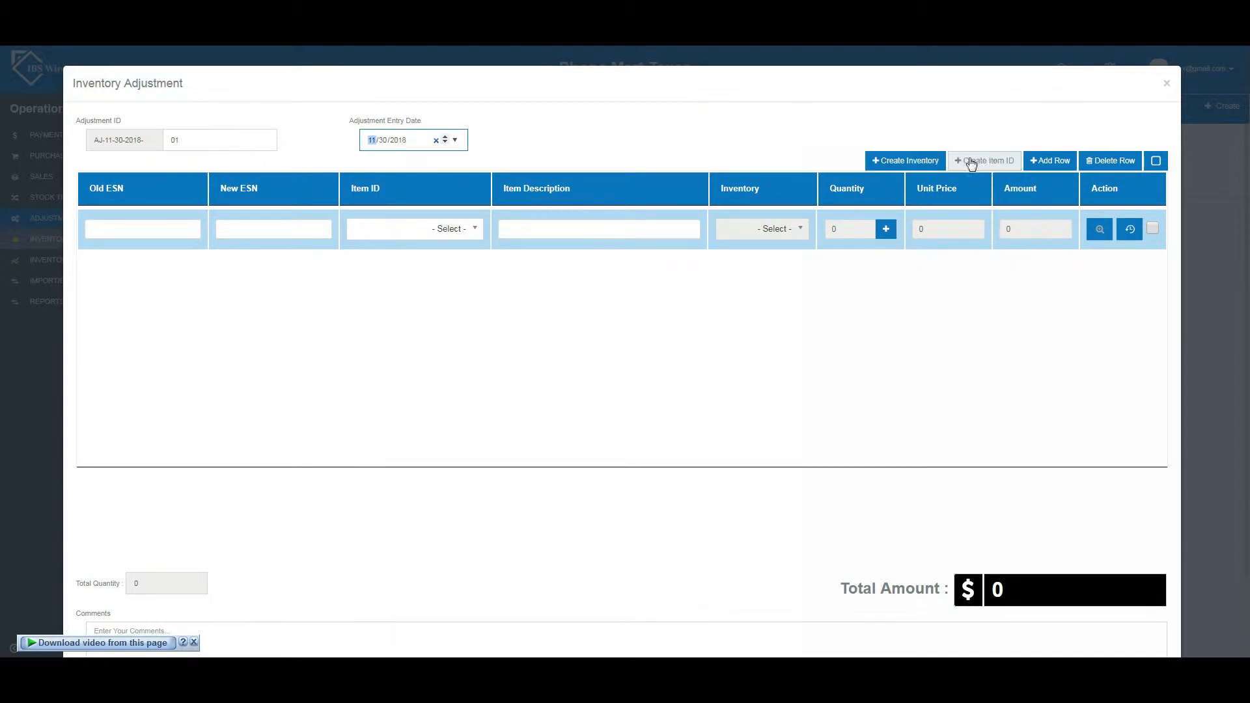
left_click(1106, 157)
left_click(922, 163)
left_click(1000, 166)
left_click(1067, 167)
left_click(1107, 167)
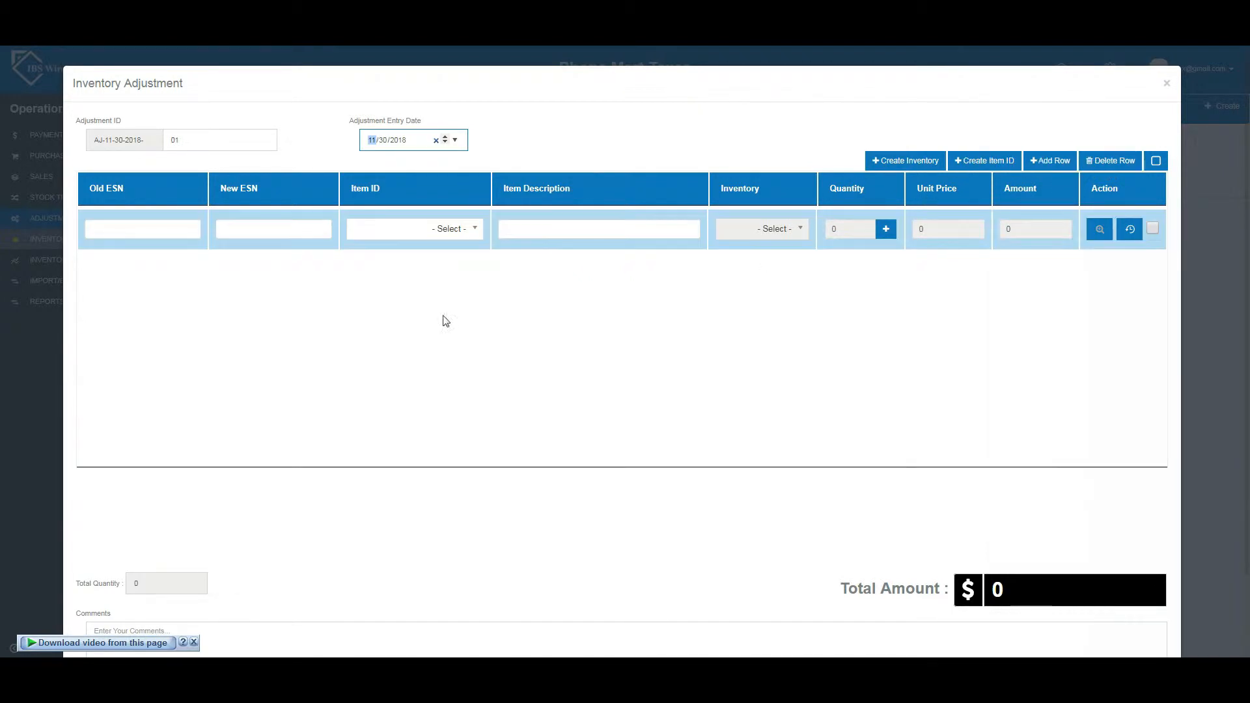
left_click(376, 314)
left_click(358, 279)
left_click(508, 277)
left_click(507, 275)
left_click(479, 236)
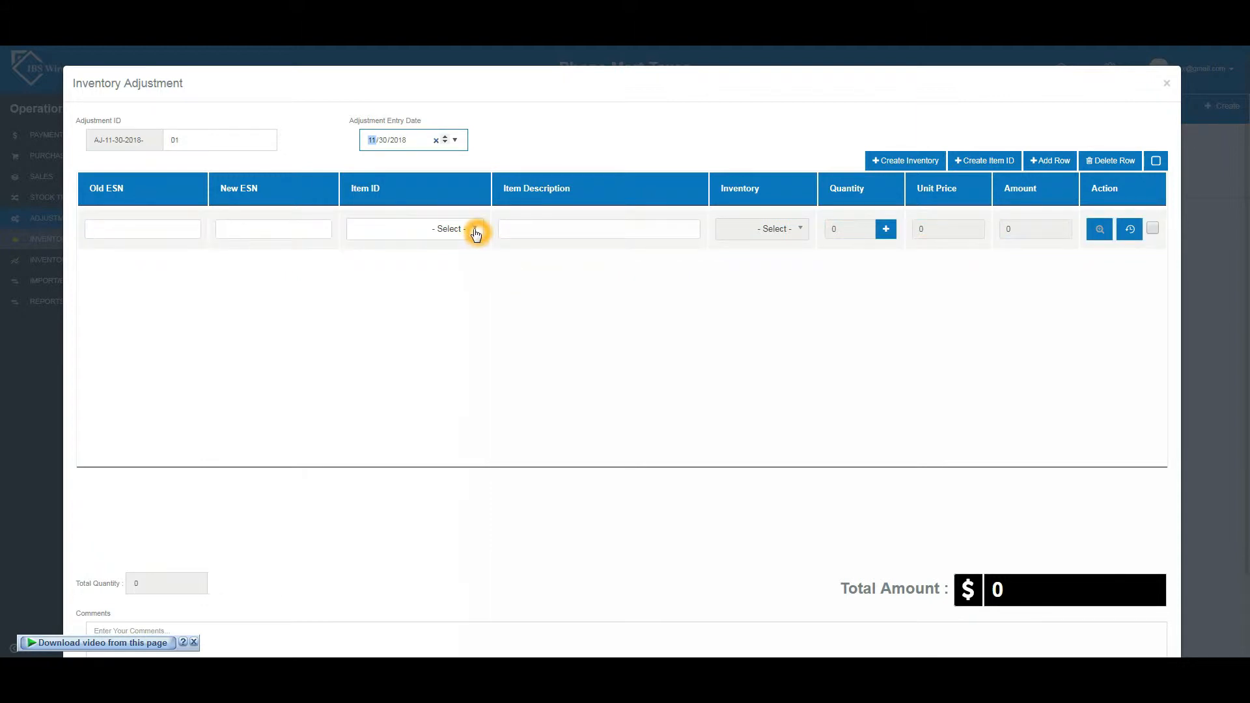
left_click(476, 230)
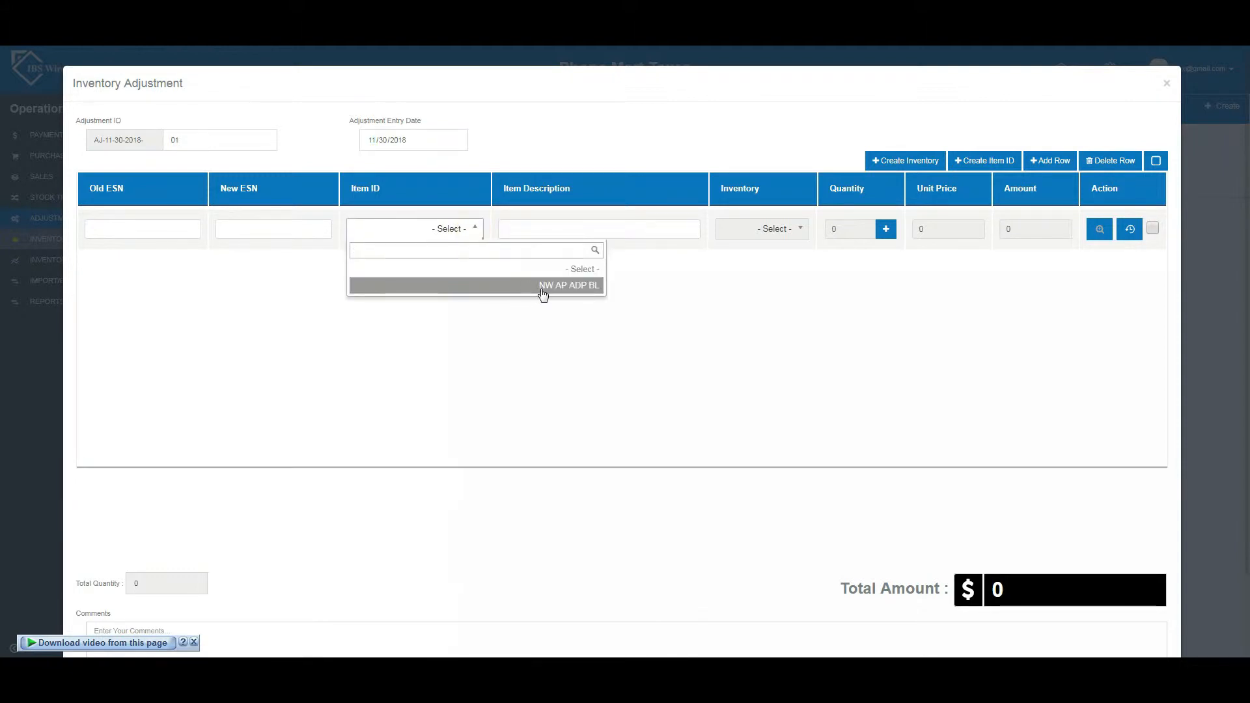
left_click(538, 294)
Enter smgpl123 as the old ESN in the first row and load its item details.
left_click(159, 234)
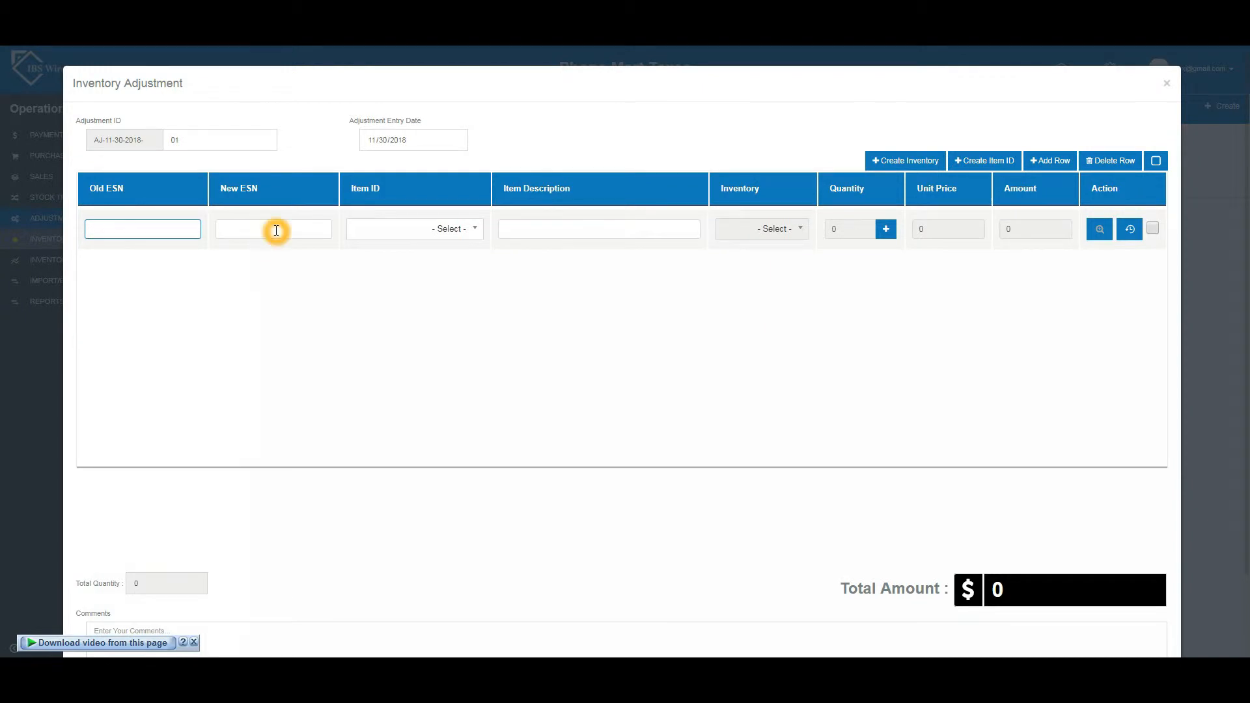
left_click(233, 233)
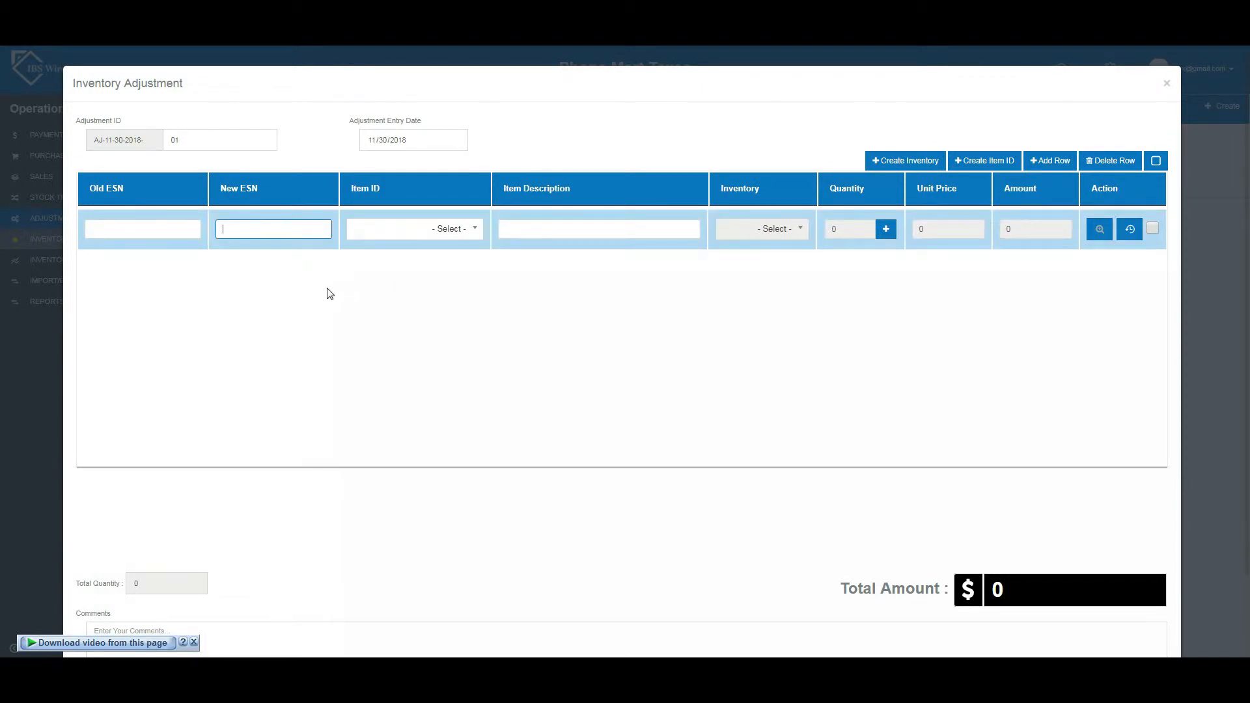
left_click(169, 230)
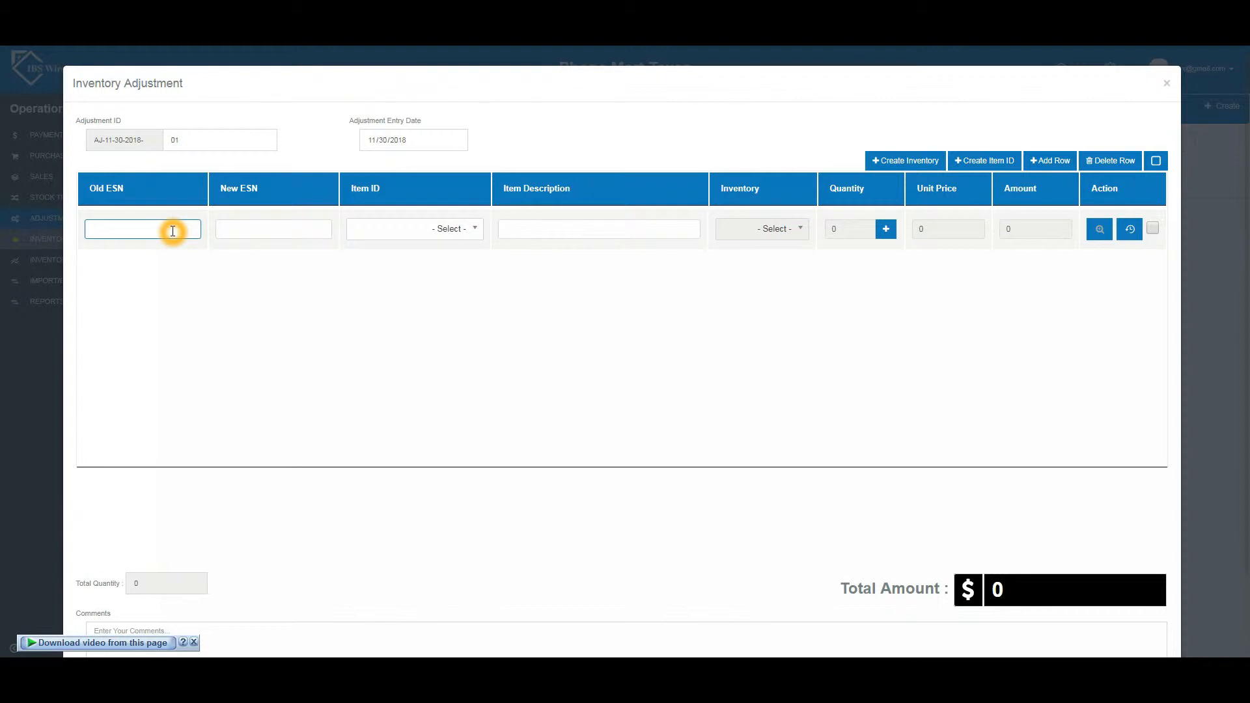
type("smgp")
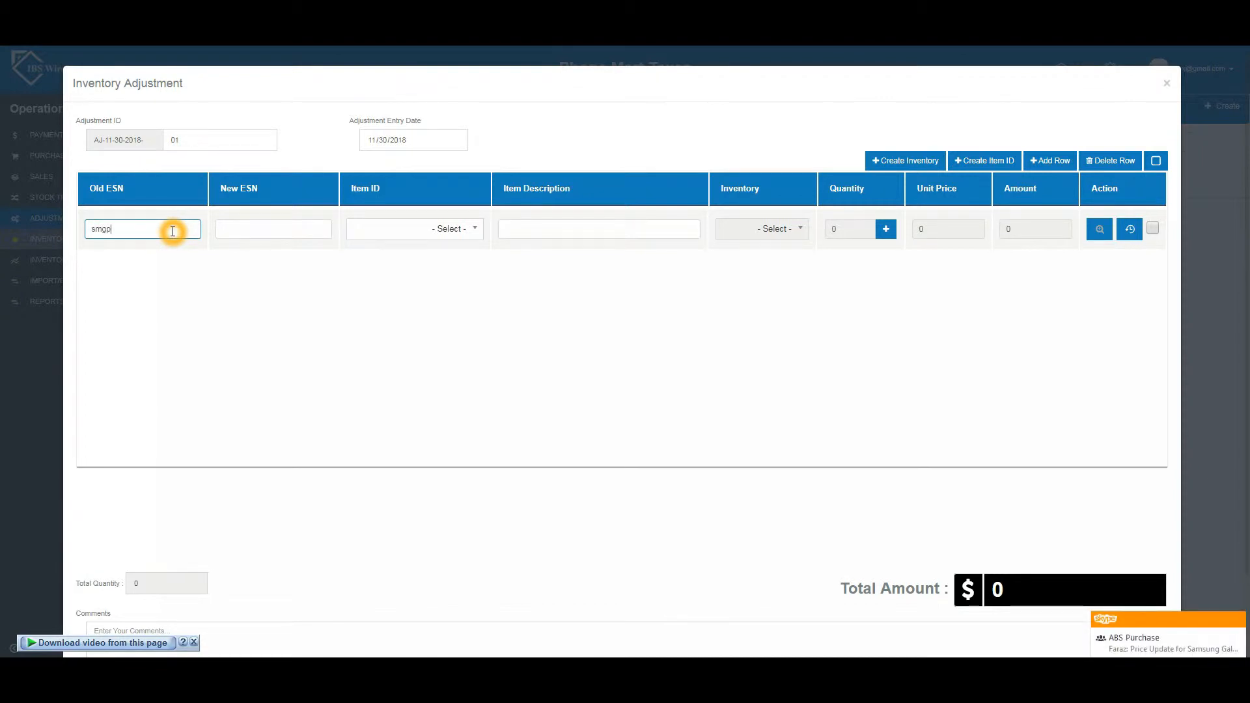
type("l123")
key("Return")
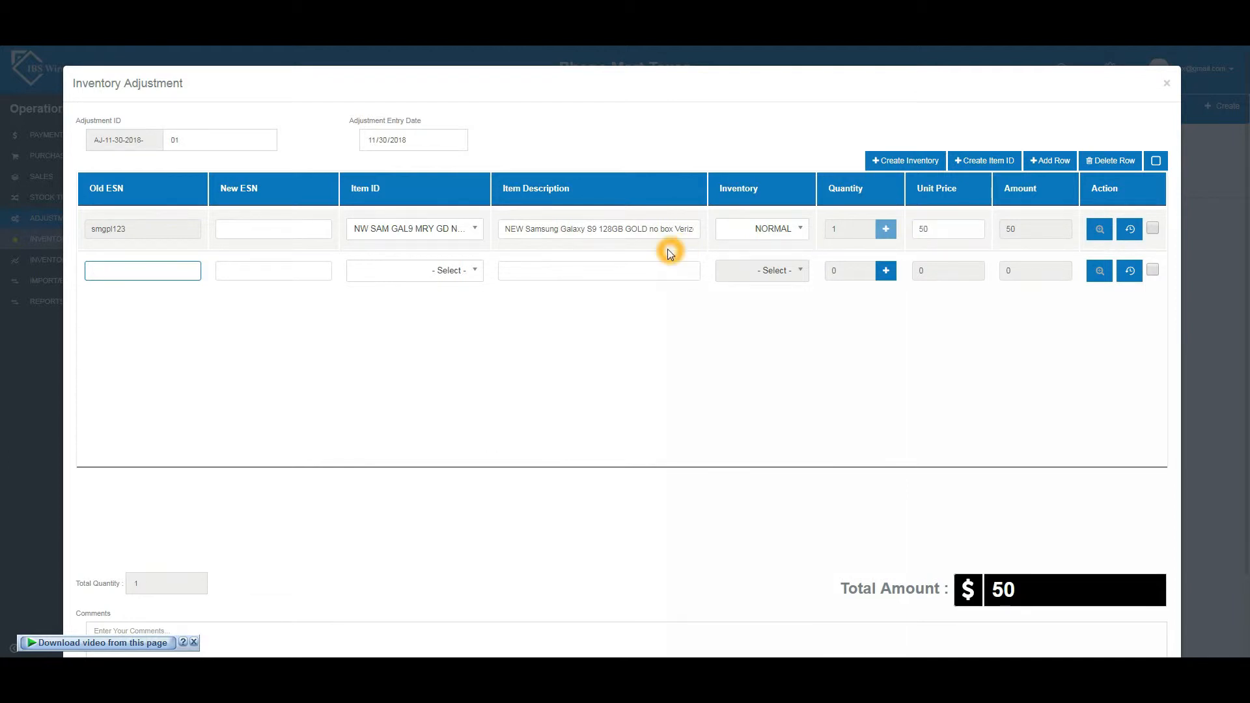
Change the first row's item ID to NW AP IPH 256 GD and check its item description.
left_click(241, 253)
left_click(477, 232)
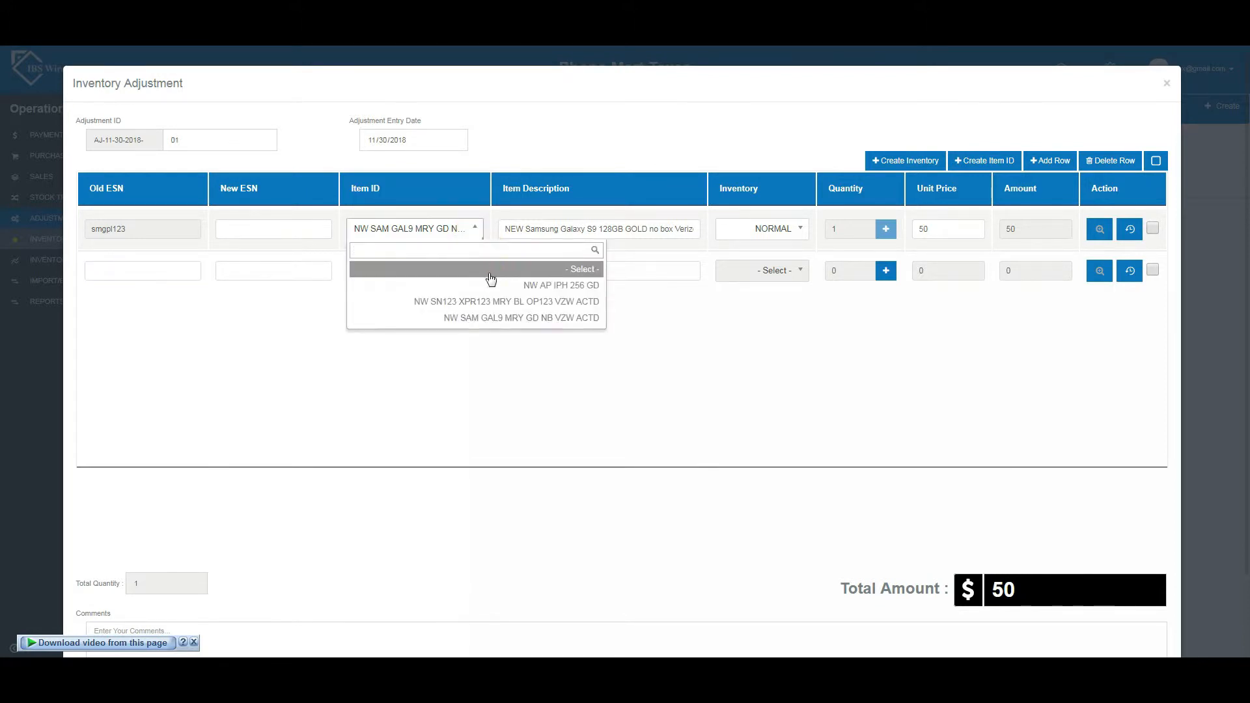
left_click(527, 293)
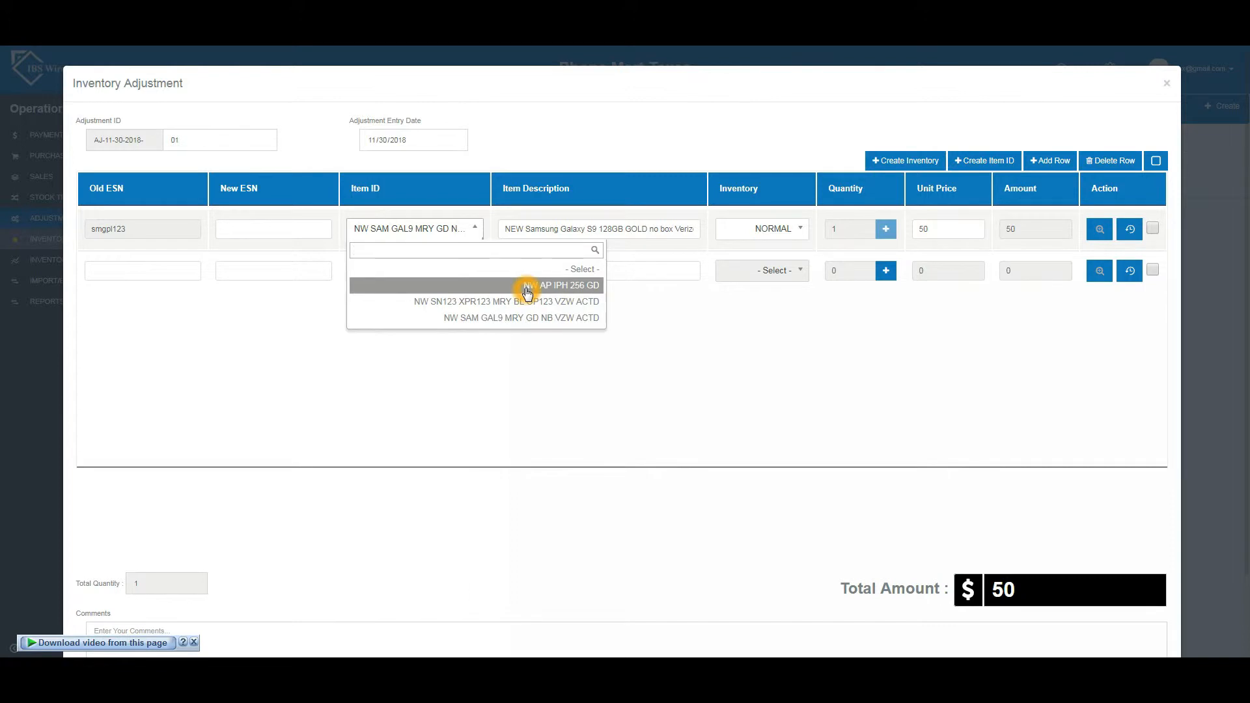
left_click(495, 290)
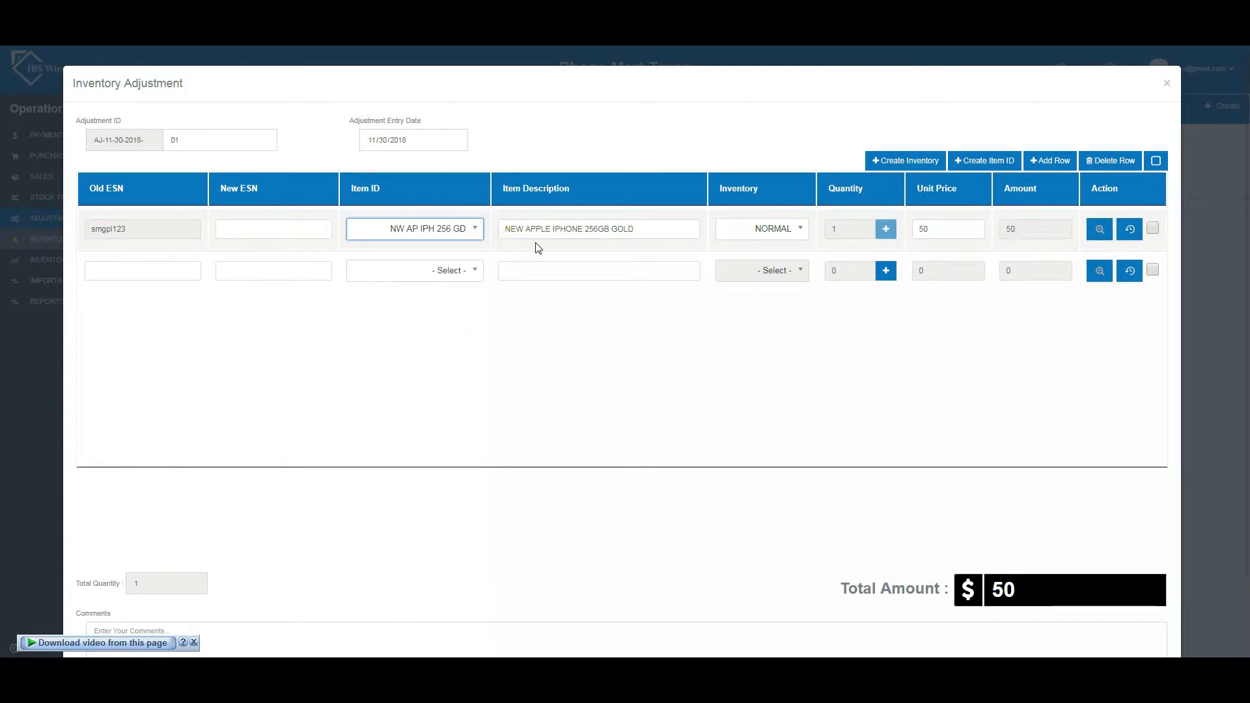
left_click(593, 239)
left_click(599, 239)
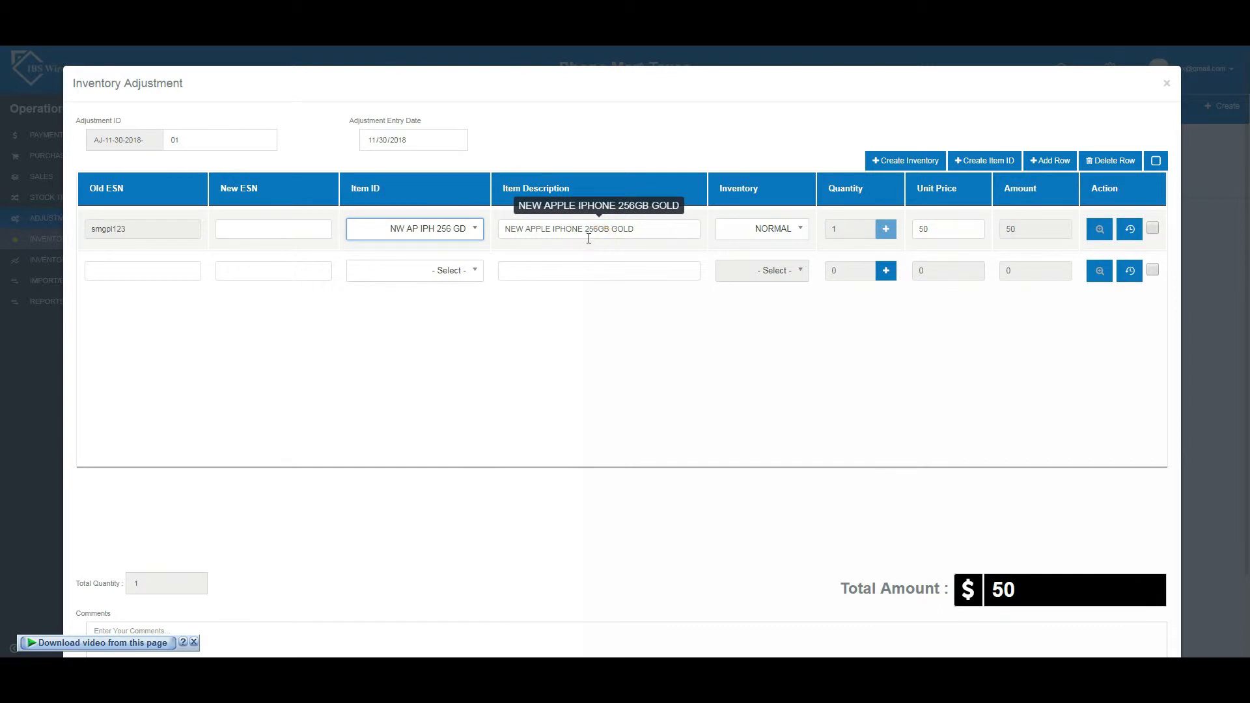
left_click(573, 244)
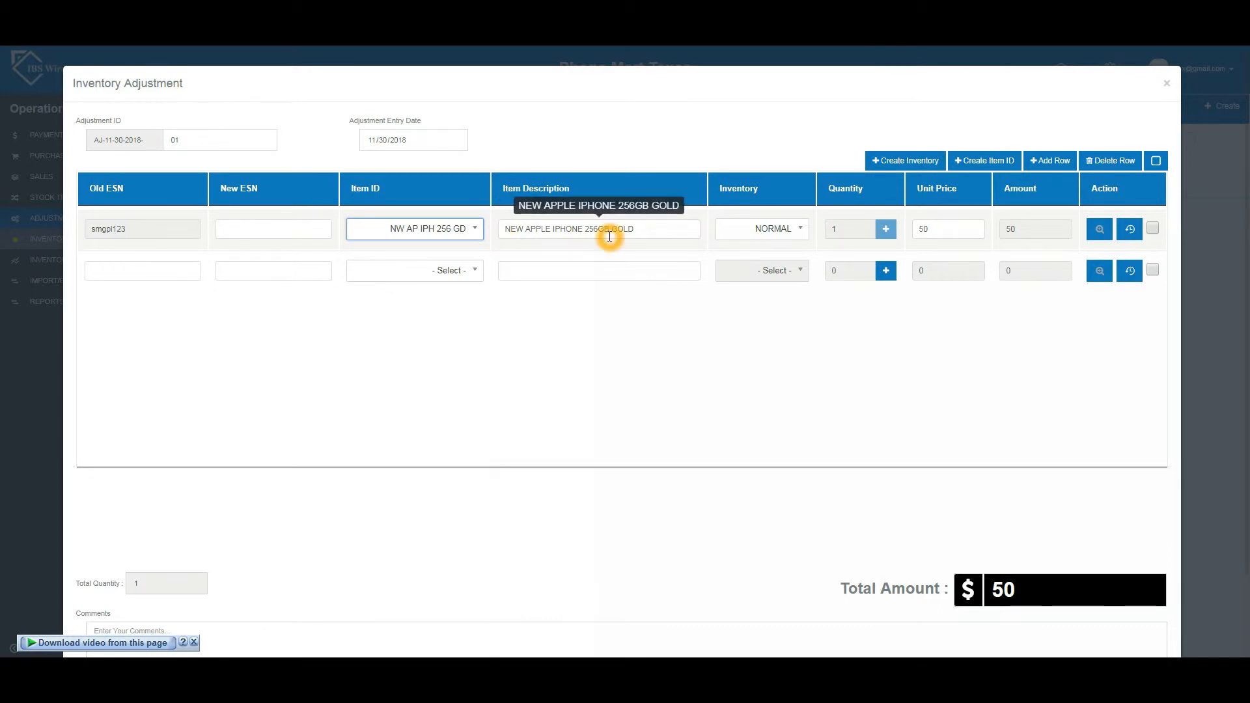
Switch the first row's item ID back to NW SAM GAL9 MRY GD NB VZW ACTD.
left_click(479, 235)
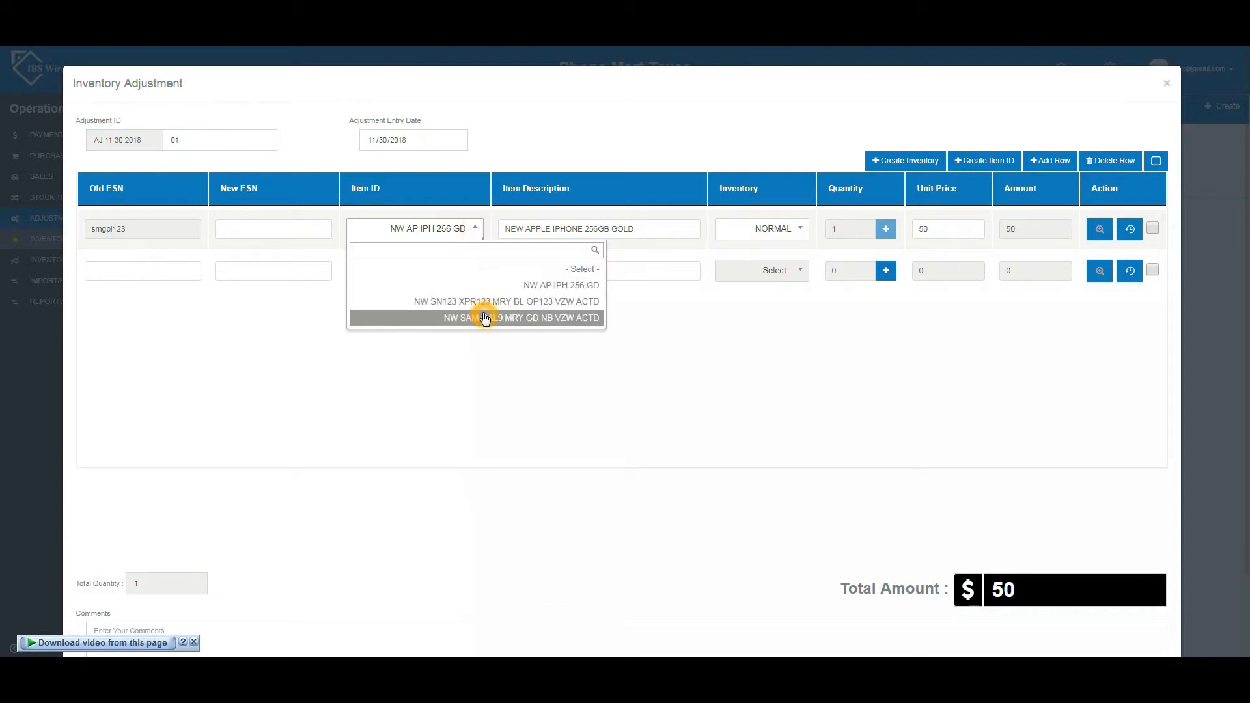
left_click(417, 323)
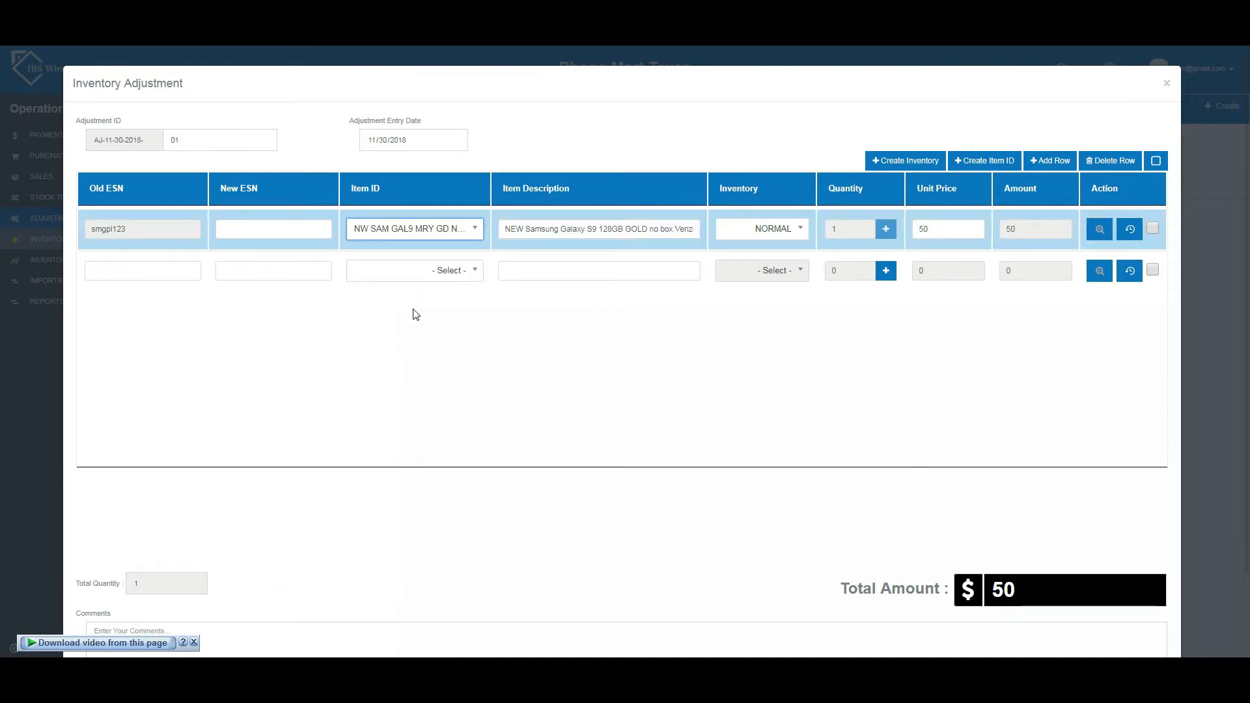
left_click(490, 245)
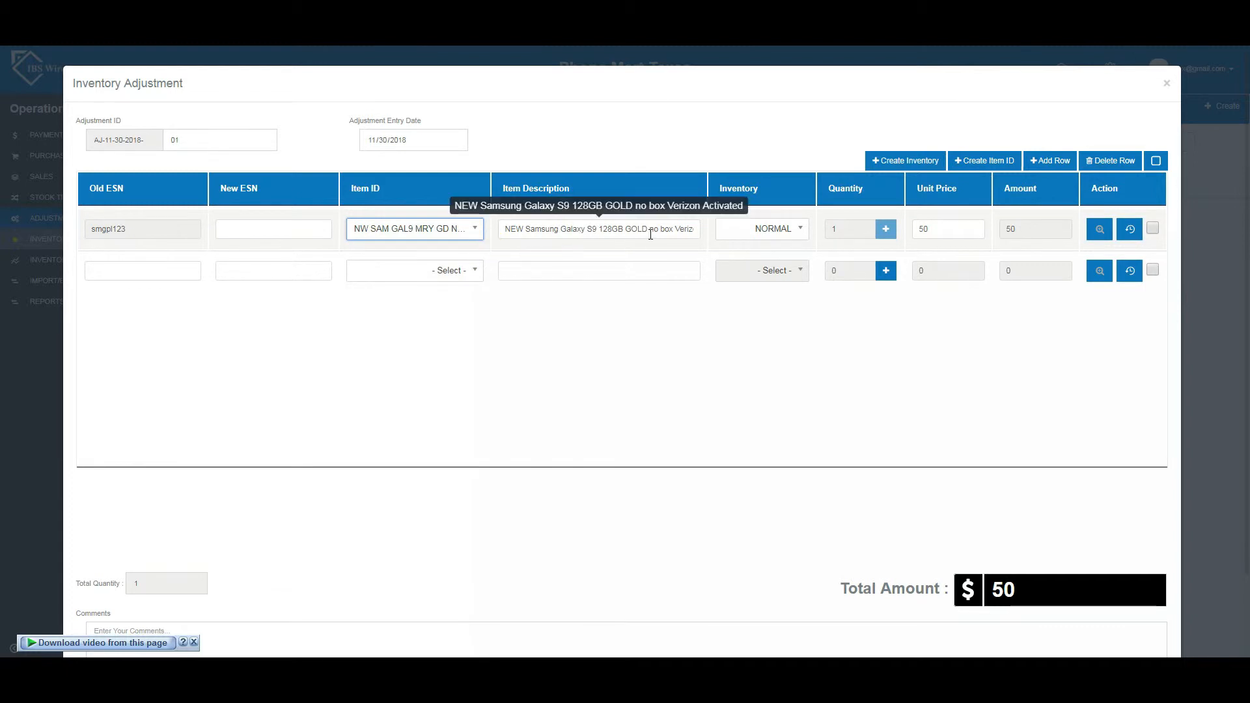
Set the first row's item ID to NW AP IPH 256 GD and its inventory to Special Problem.
left_click(469, 235)
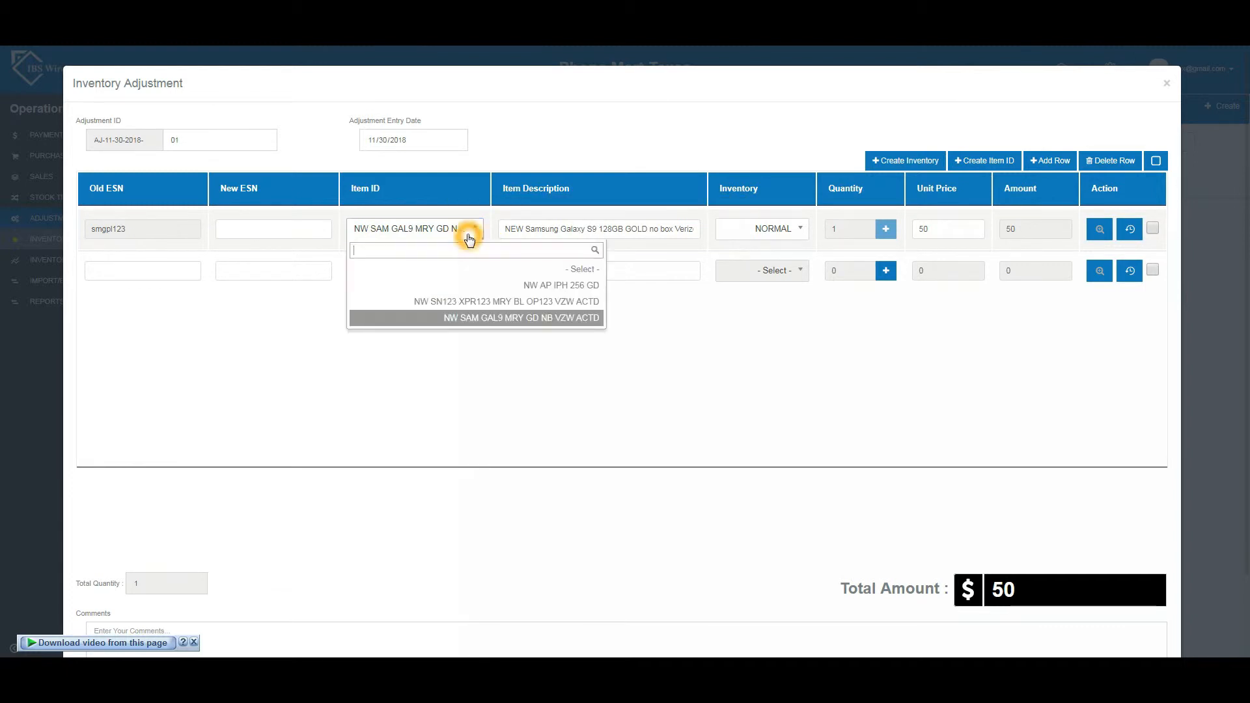
left_click(502, 285)
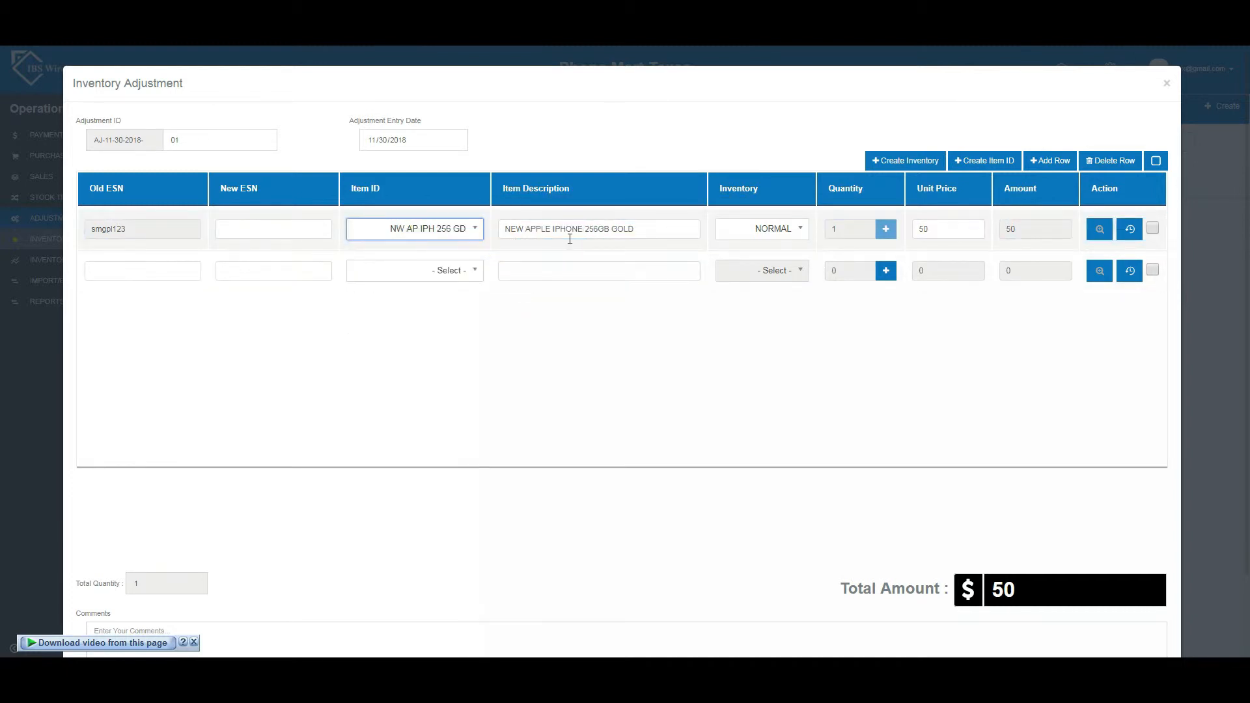
left_click(732, 226)
left_click(579, 243)
left_click(763, 241)
left_click(795, 232)
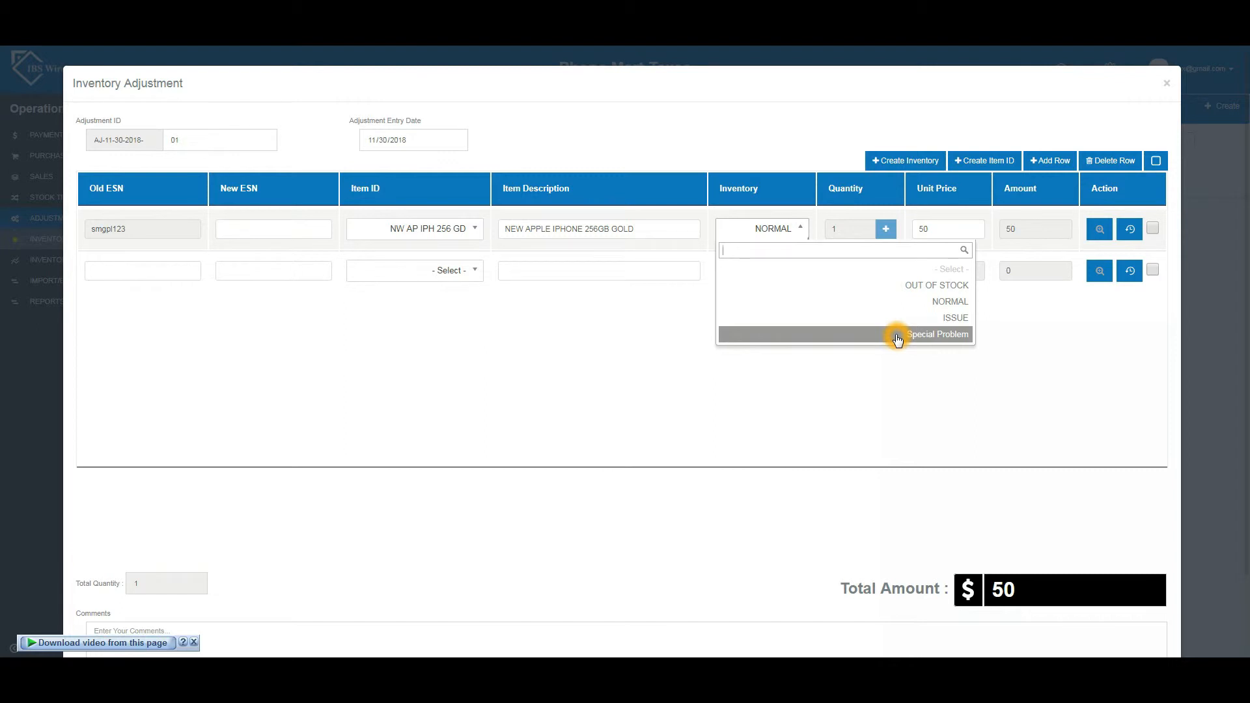
left_click(897, 335)
Set the first row's unit price to 40.
left_click(928, 231)
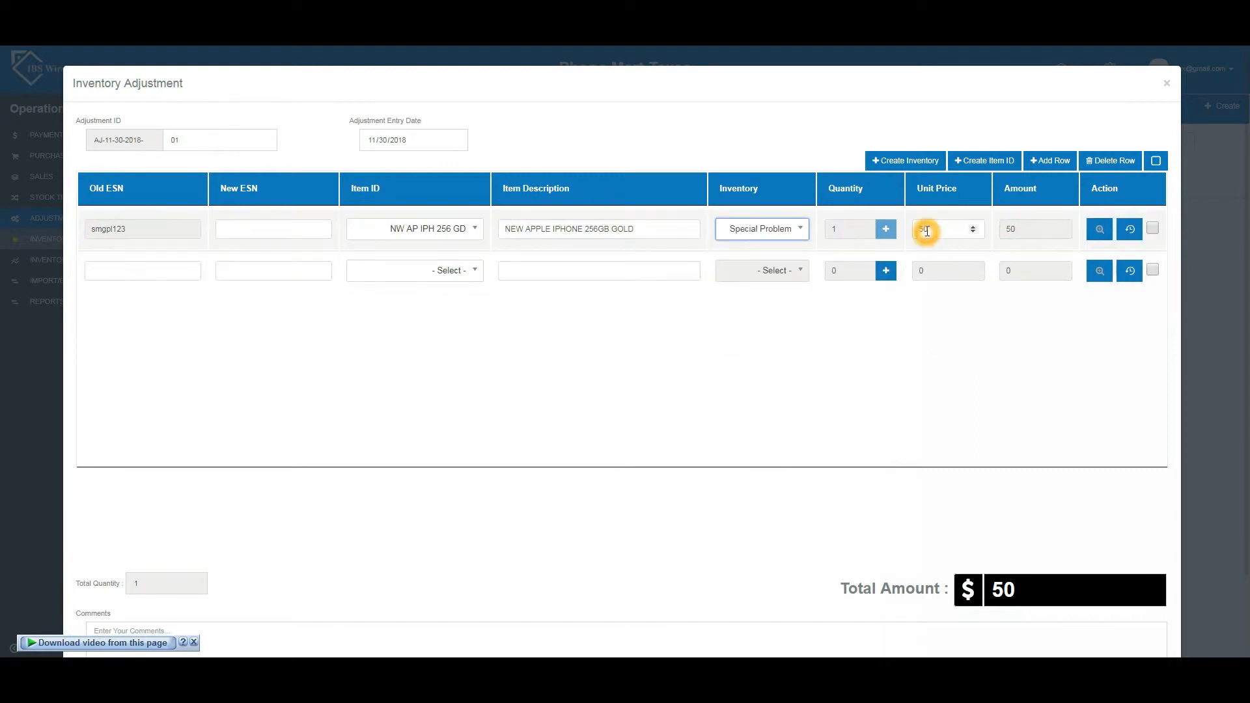
double_click(939, 231)
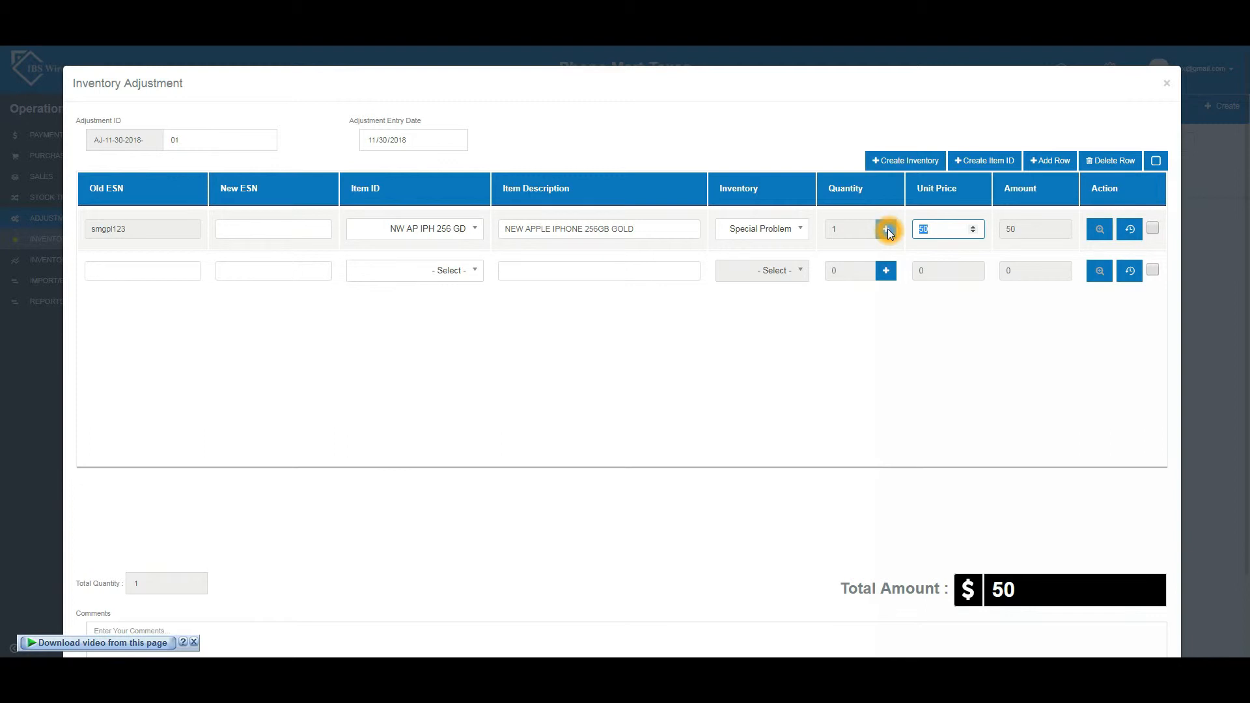
type("4")
left_click(602, 297)
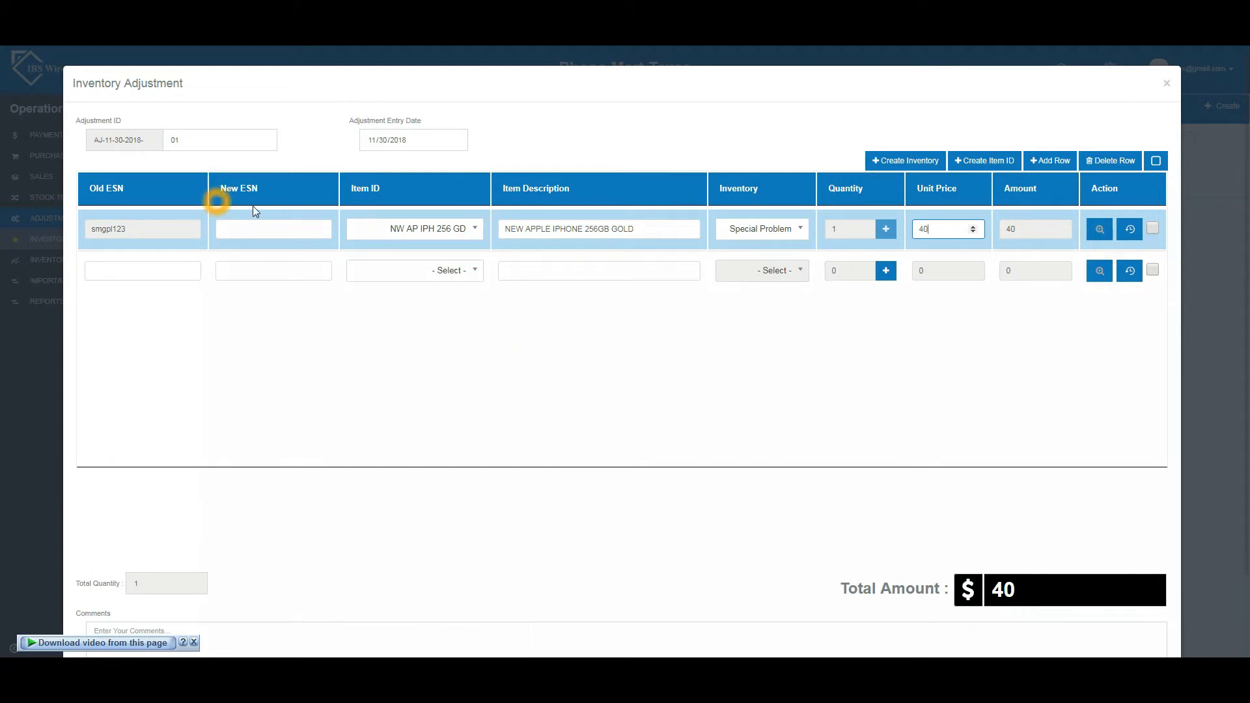
Add smgpl987 as a new ESN in the second row and assign it item ID NW SAM GAL9 MRY GD NB VZW ACTD.
left_click(260, 273)
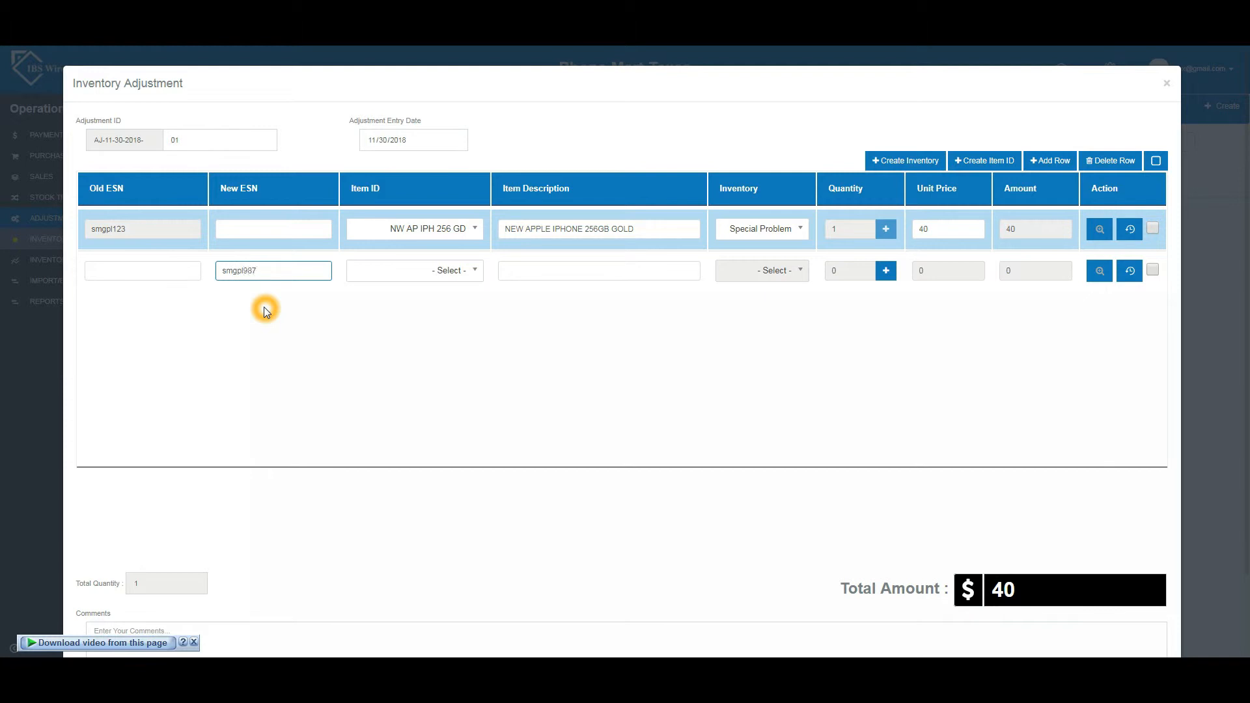
key("Return")
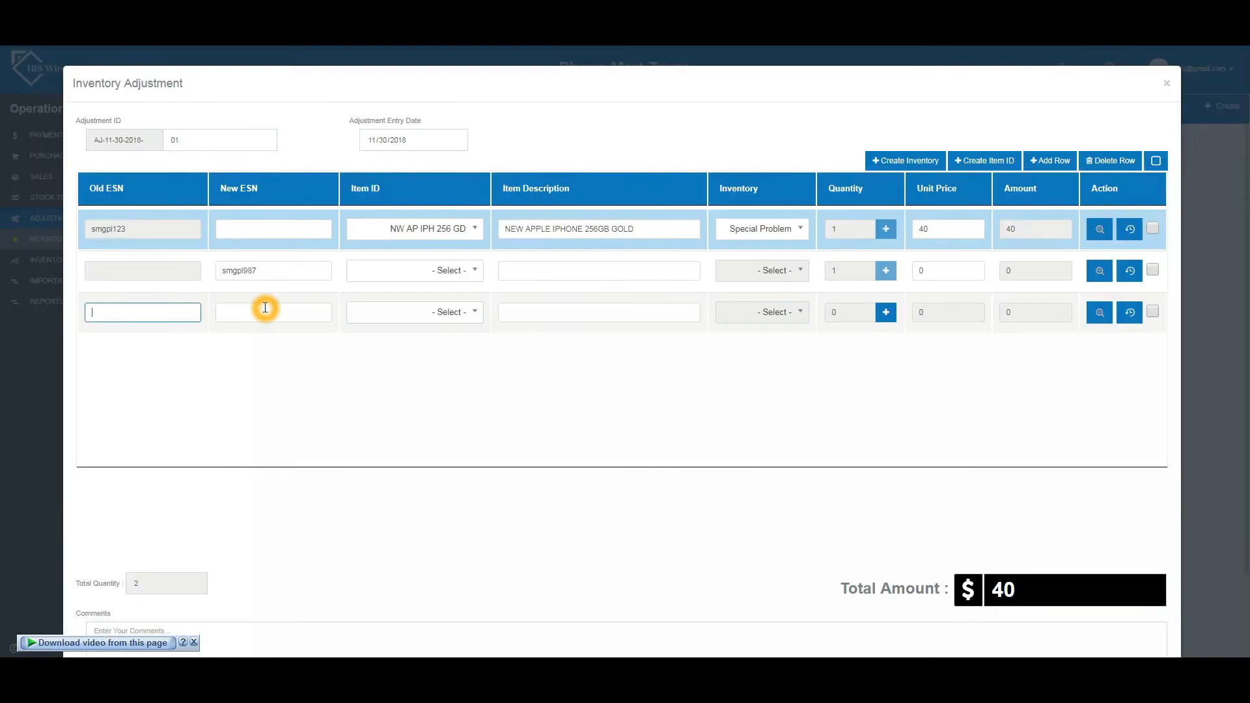
left_click(489, 297)
left_click(474, 273)
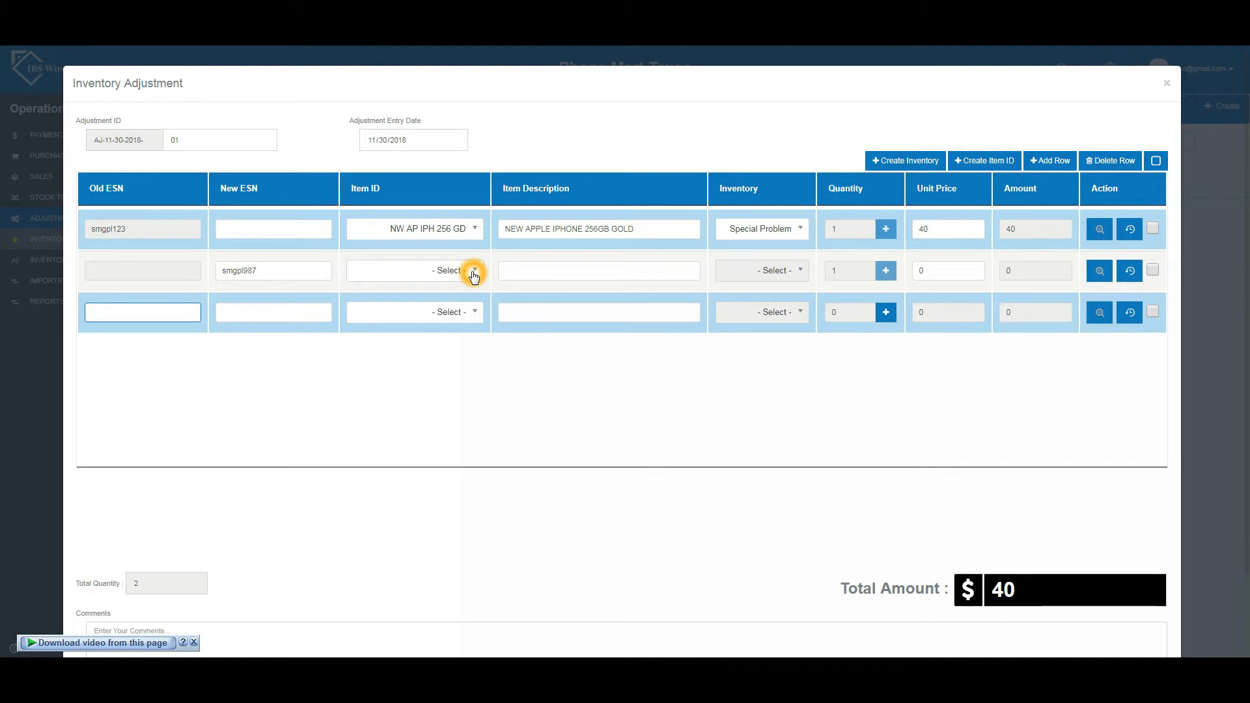
left_click(475, 273)
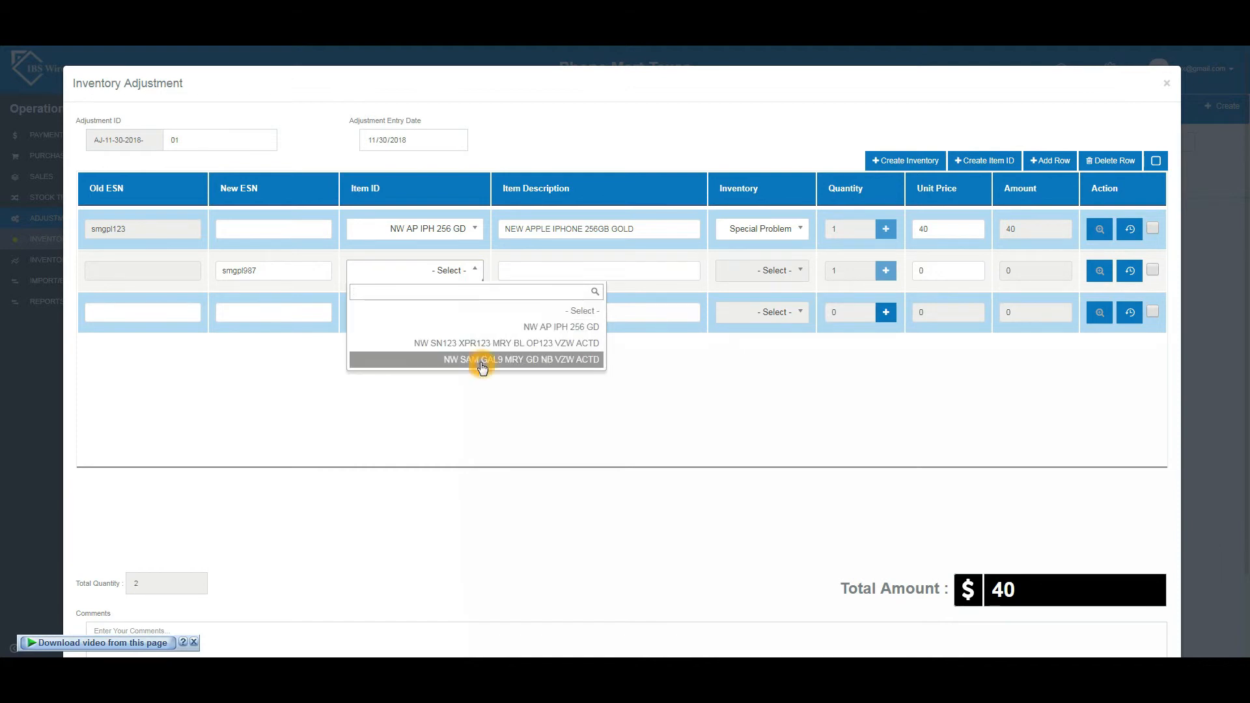
left_click(520, 360)
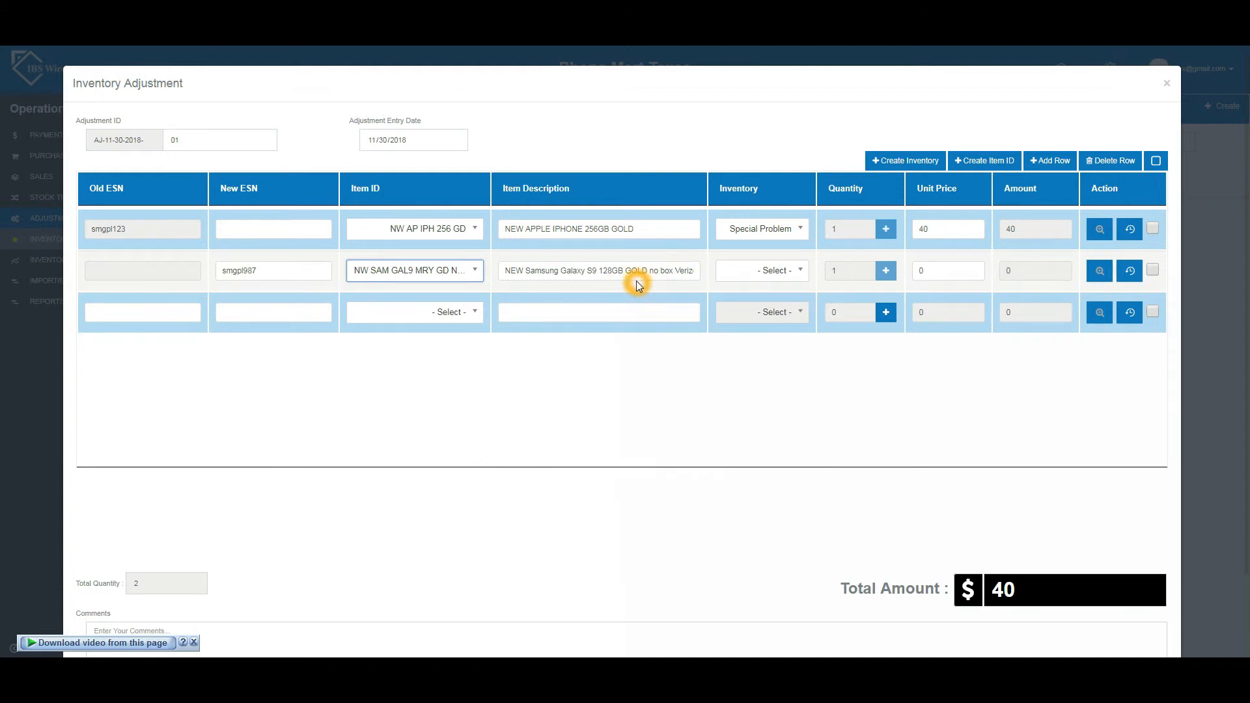
Set the second row's inventory to NORMAL and its unit price to 50.
left_click(800, 273)
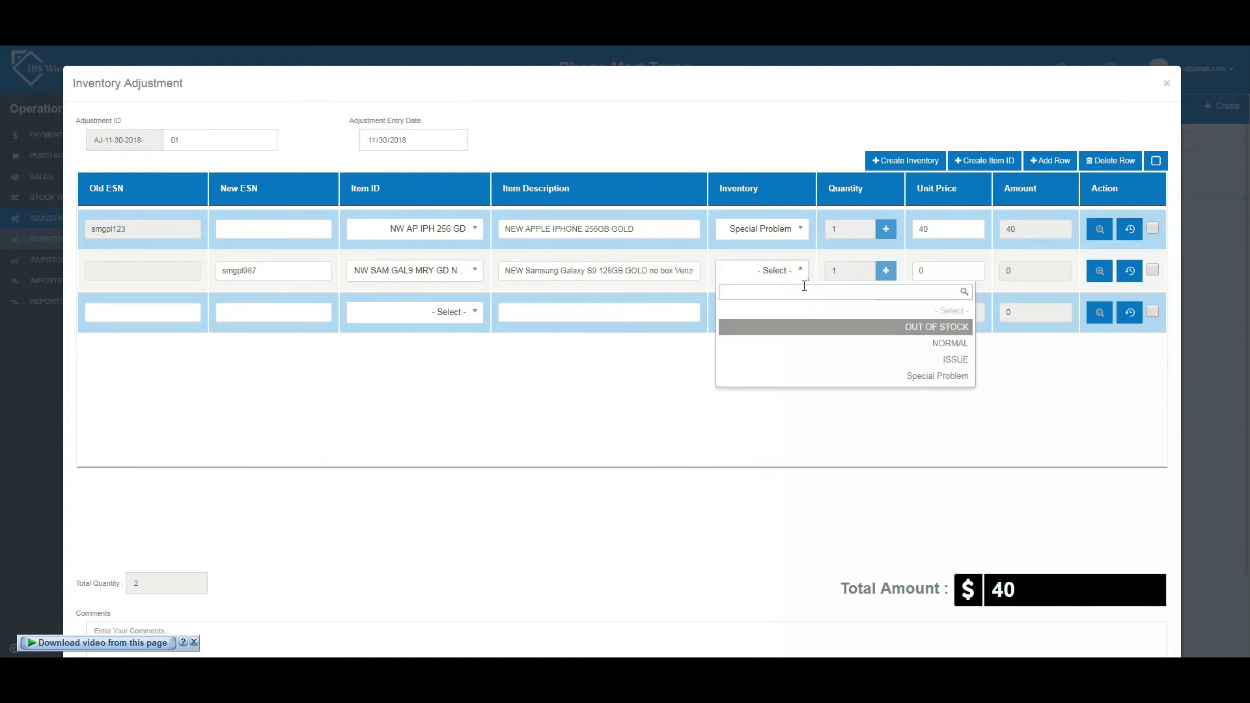
left_click(840, 343)
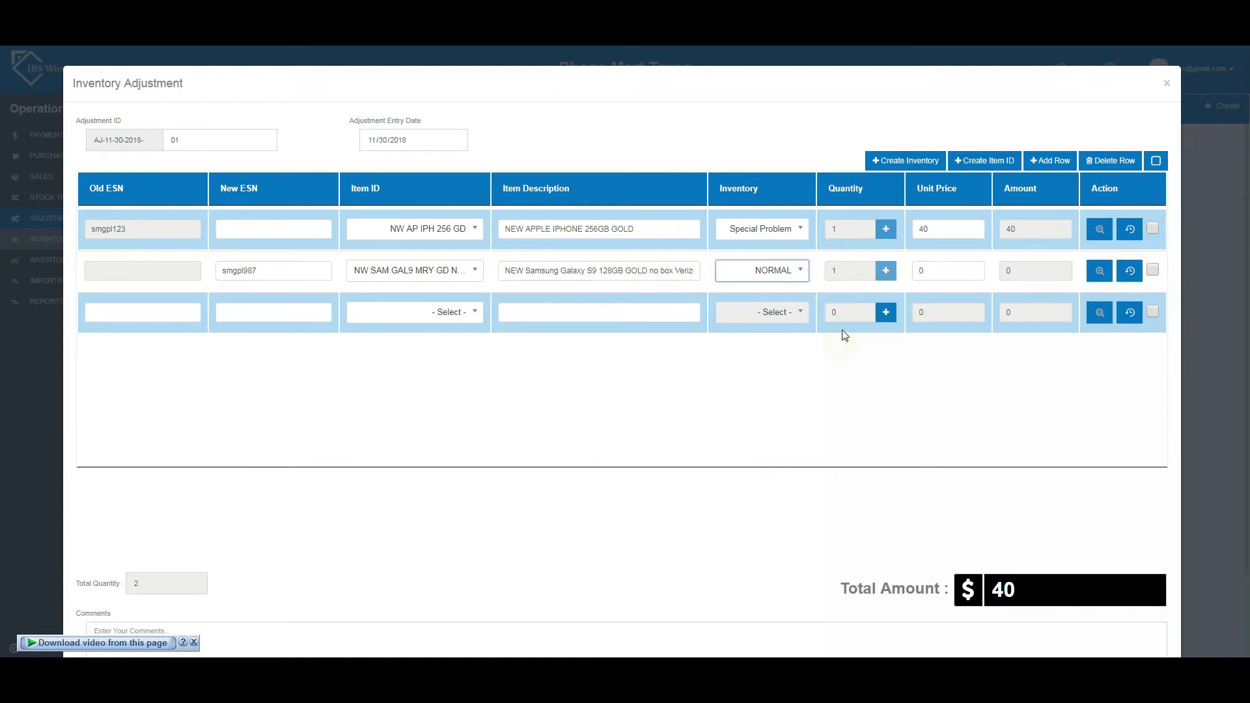
left_click(941, 272)
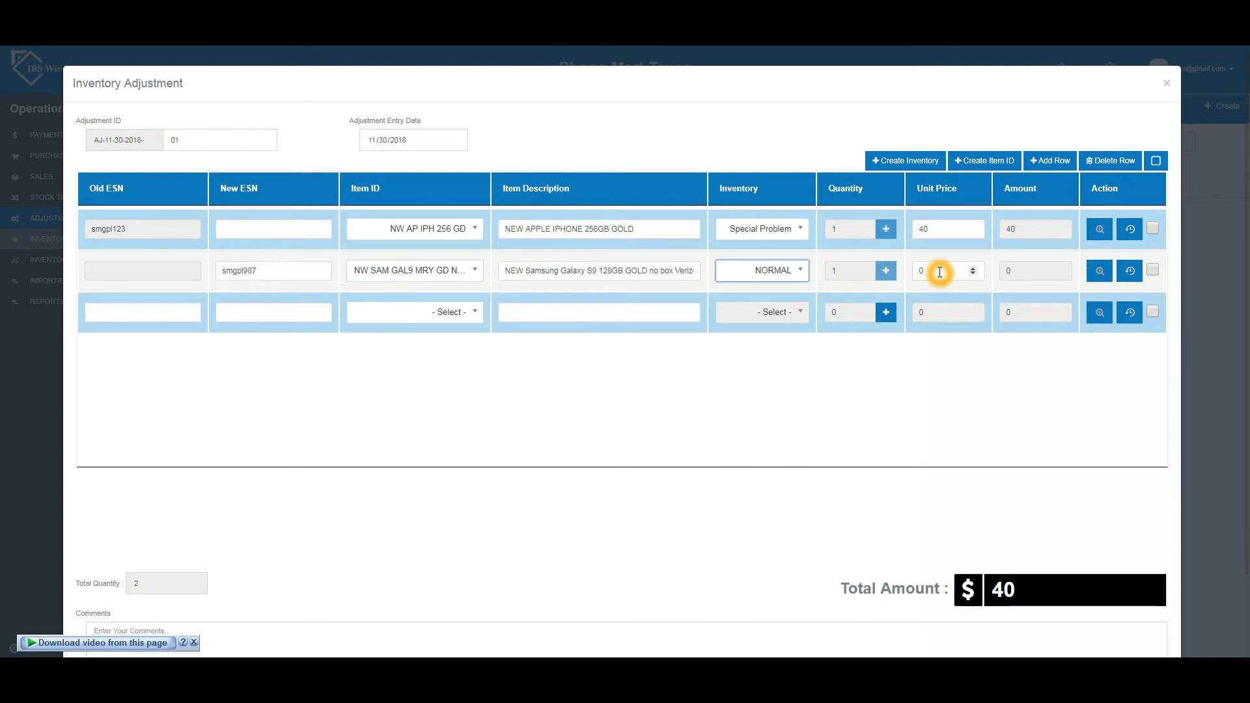
double_click(939, 272)
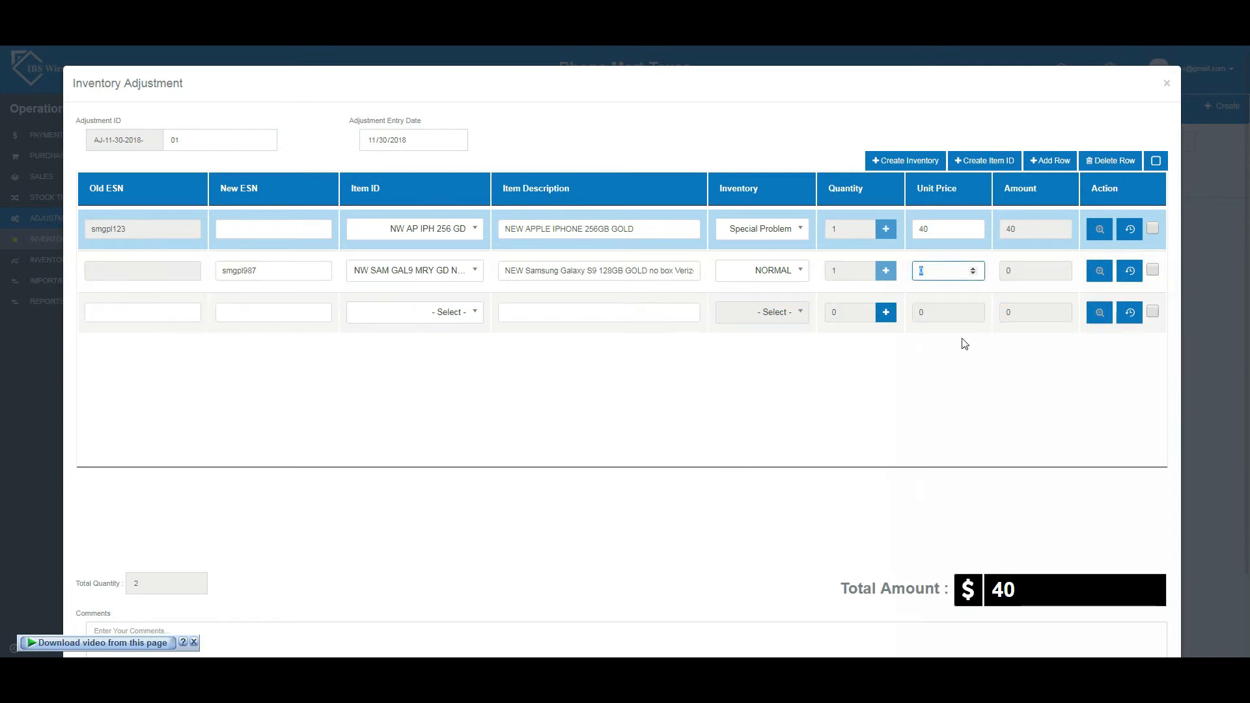
type("50")
Assign item ID NW AP ADP BL to the third row and set its inventory to NORMAL.
left_click(474, 318)
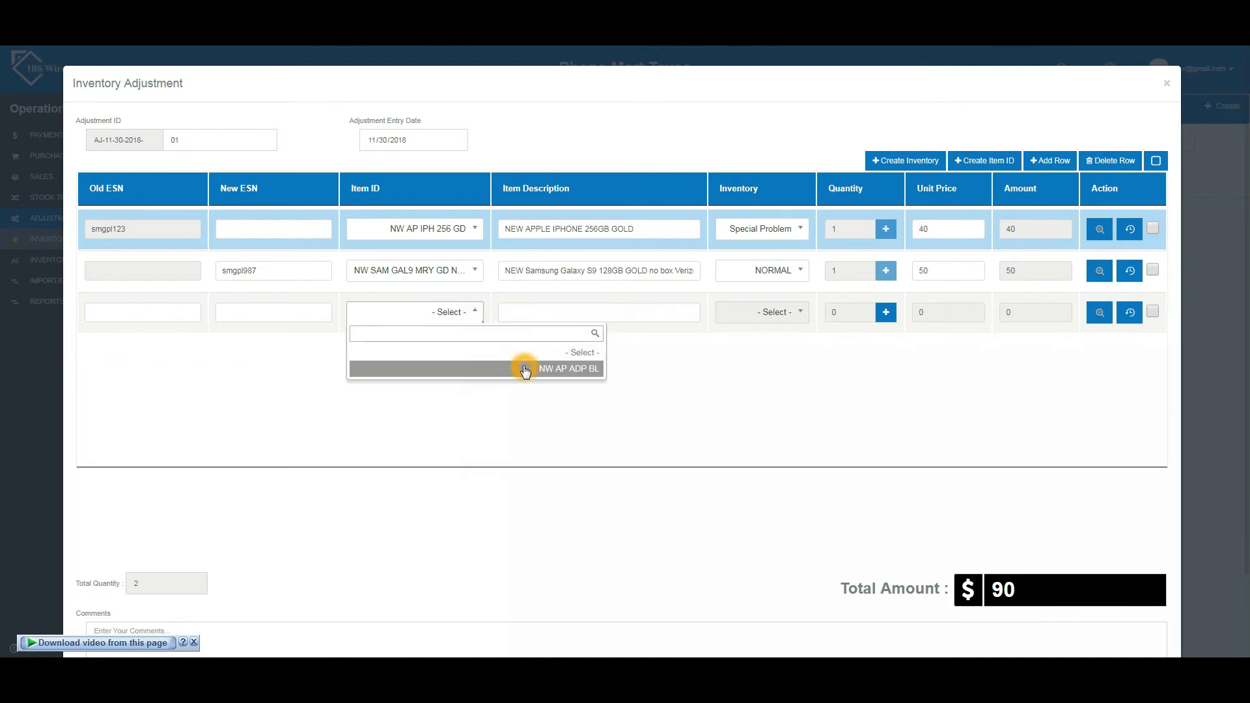
left_click(568, 369)
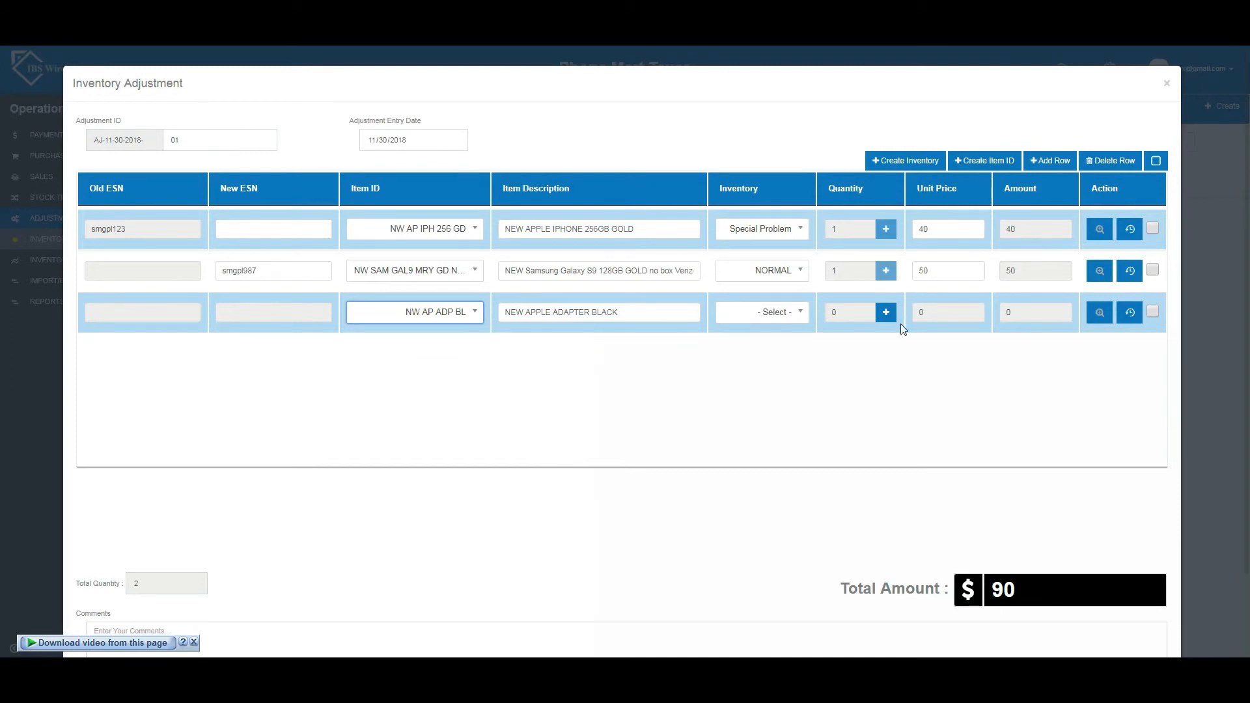
left_click(800, 315)
left_click(800, 316)
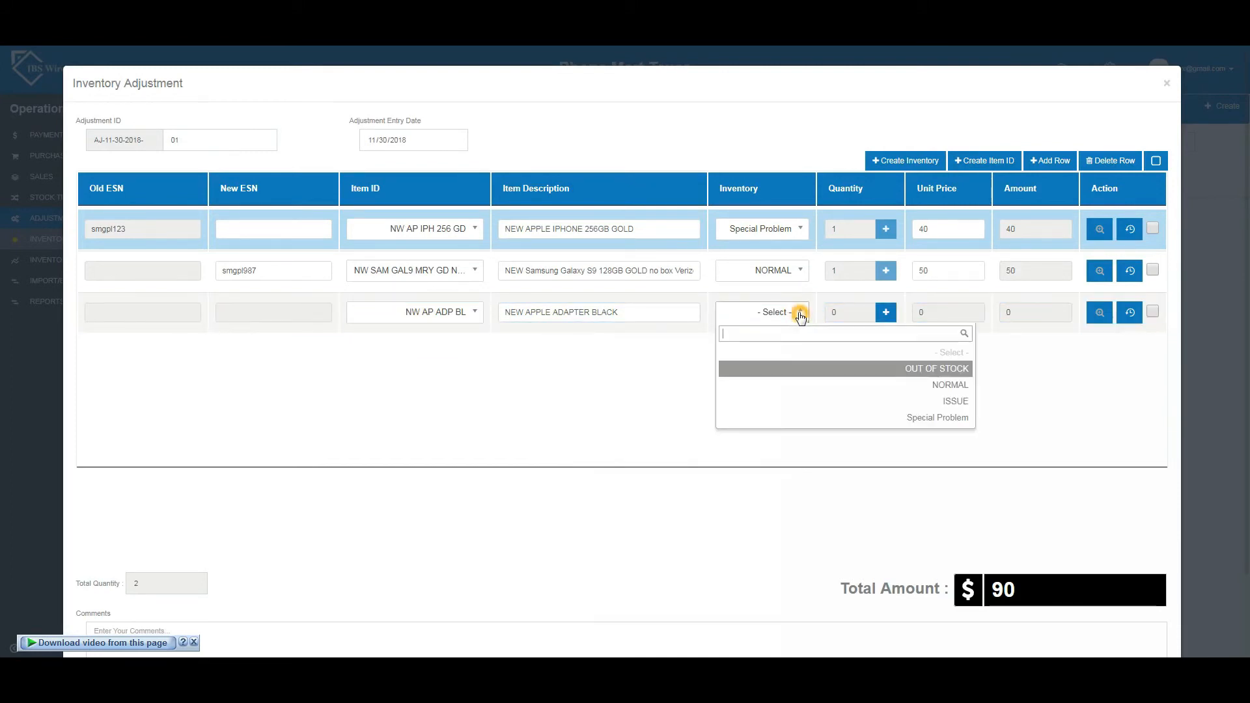
left_click(898, 385)
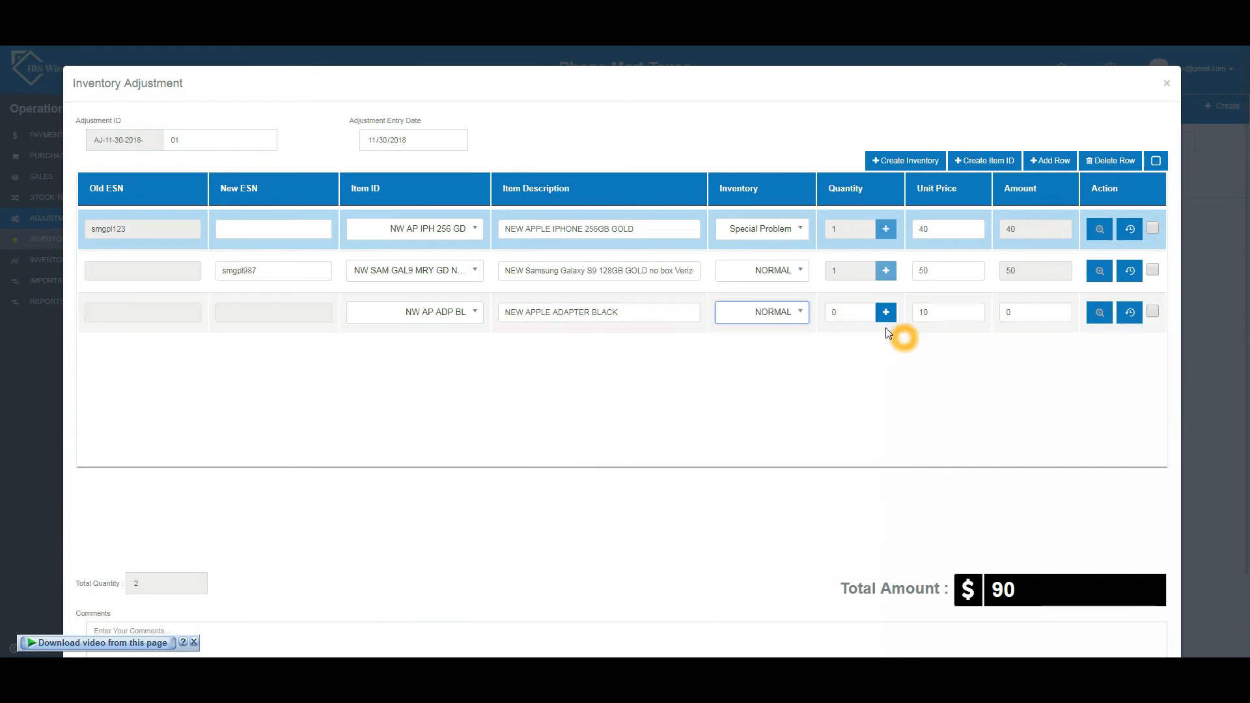
Set the Apple adapter row's quantity to 5.
left_click(848, 312)
left_click(898, 398)
type("5")
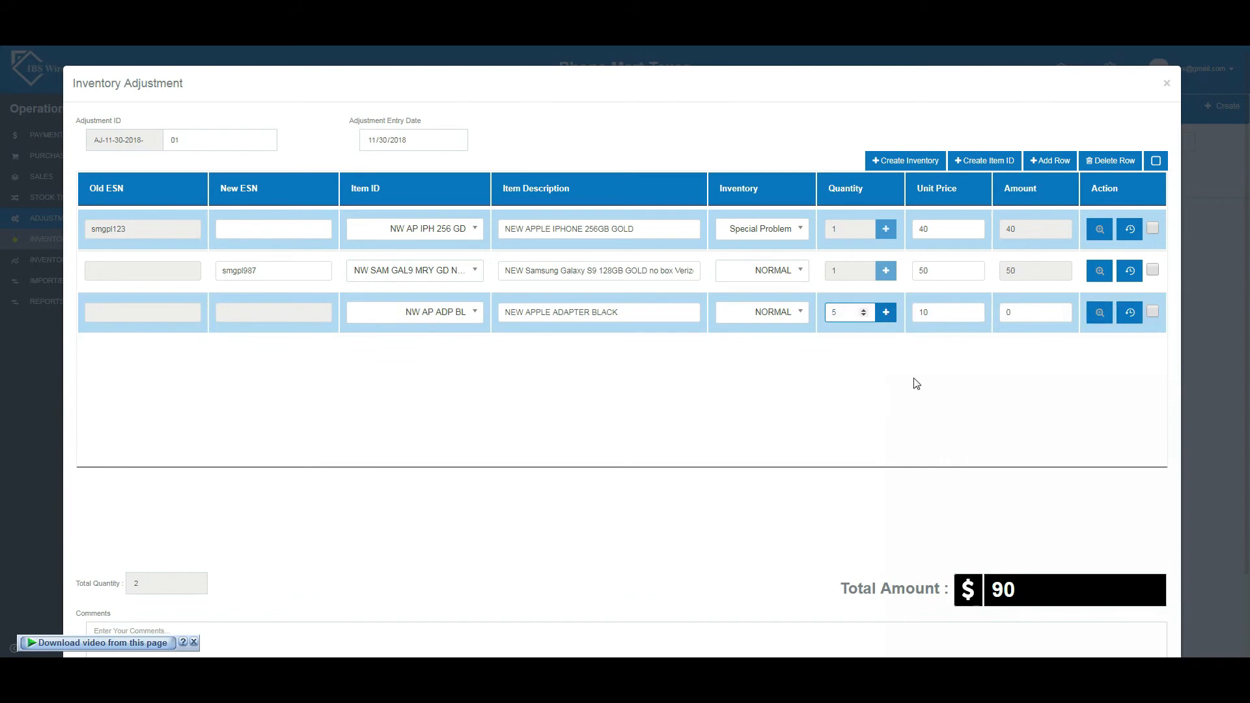
Switch the adapter row's quantity adjustment from adding to subtracting and back to adding.
left_click(889, 316)
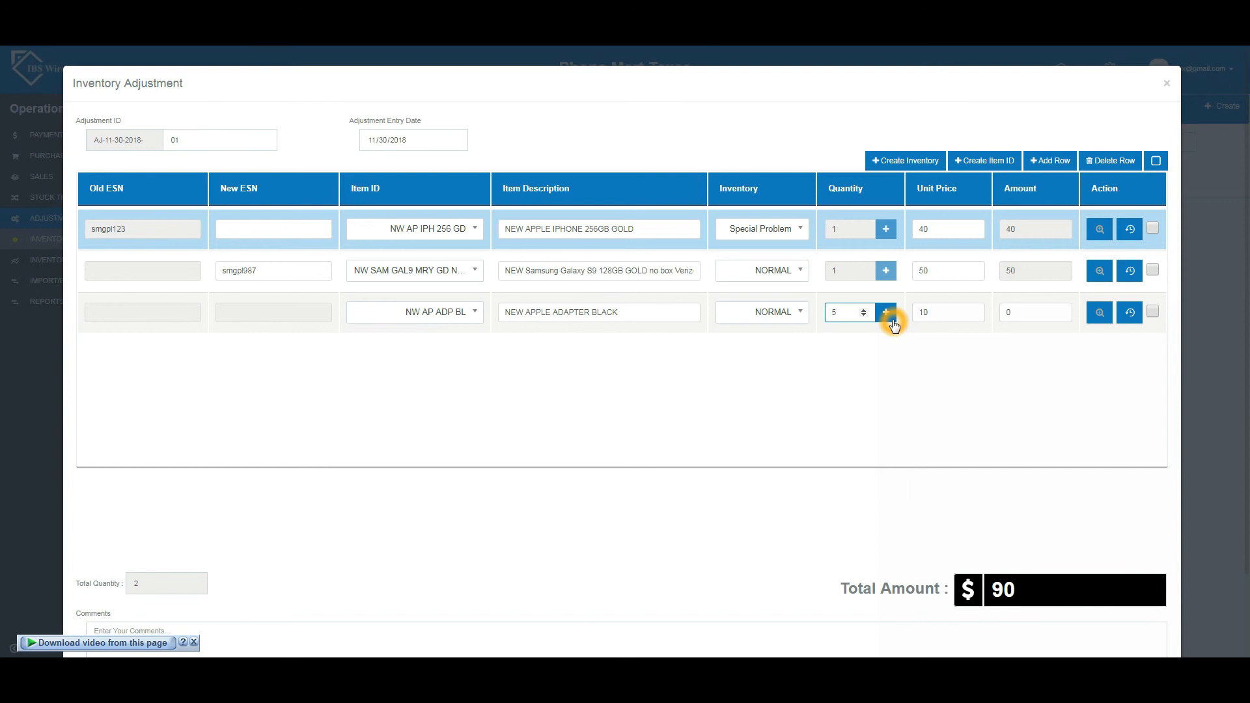
left_click(892, 321)
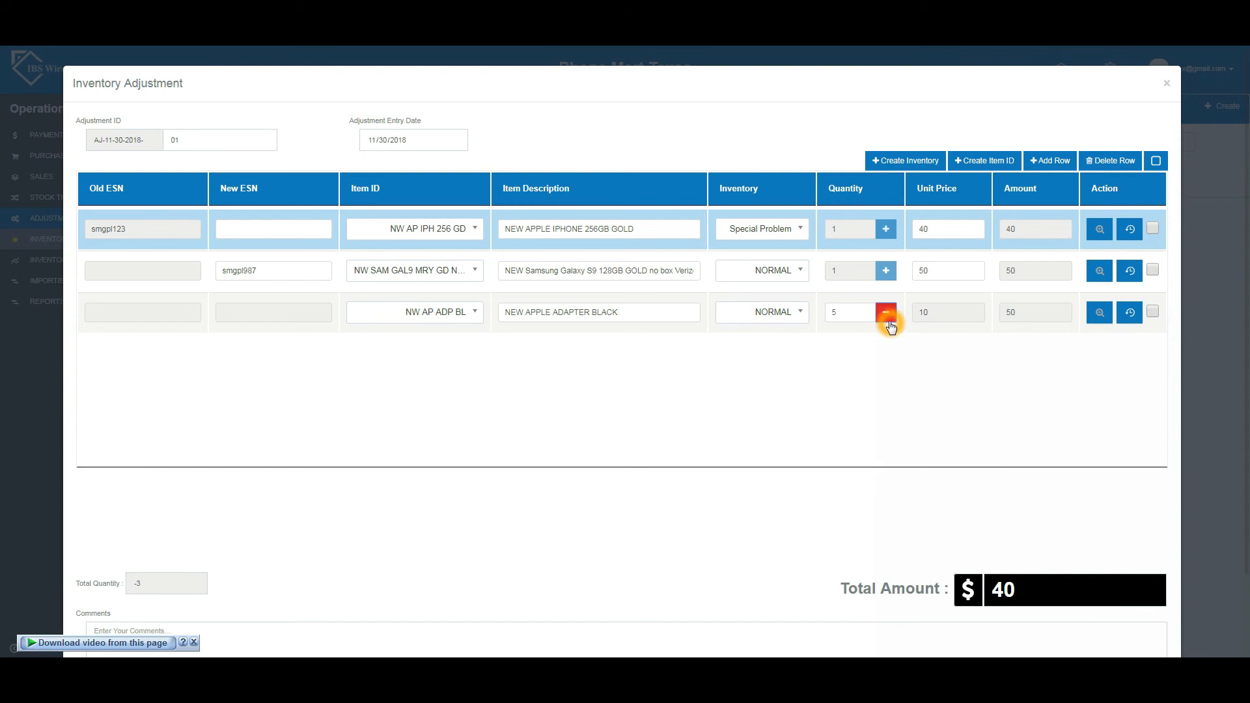
left_click(890, 324)
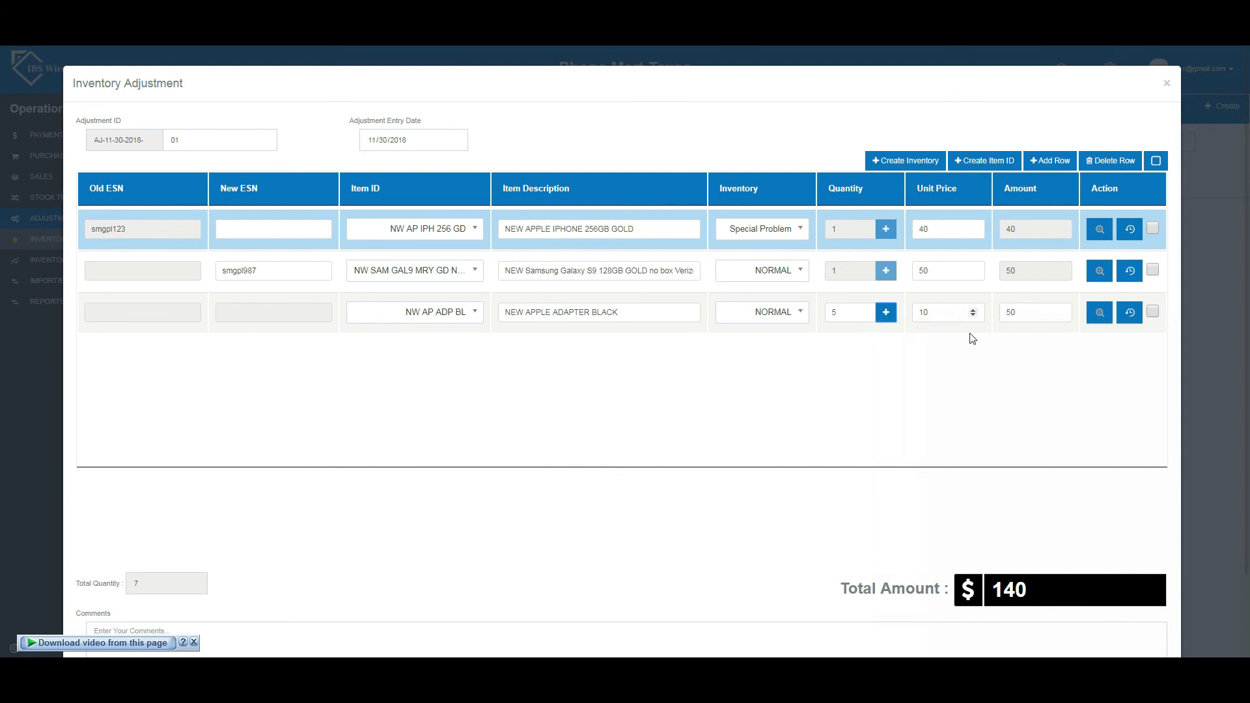
left_click(1001, 337)
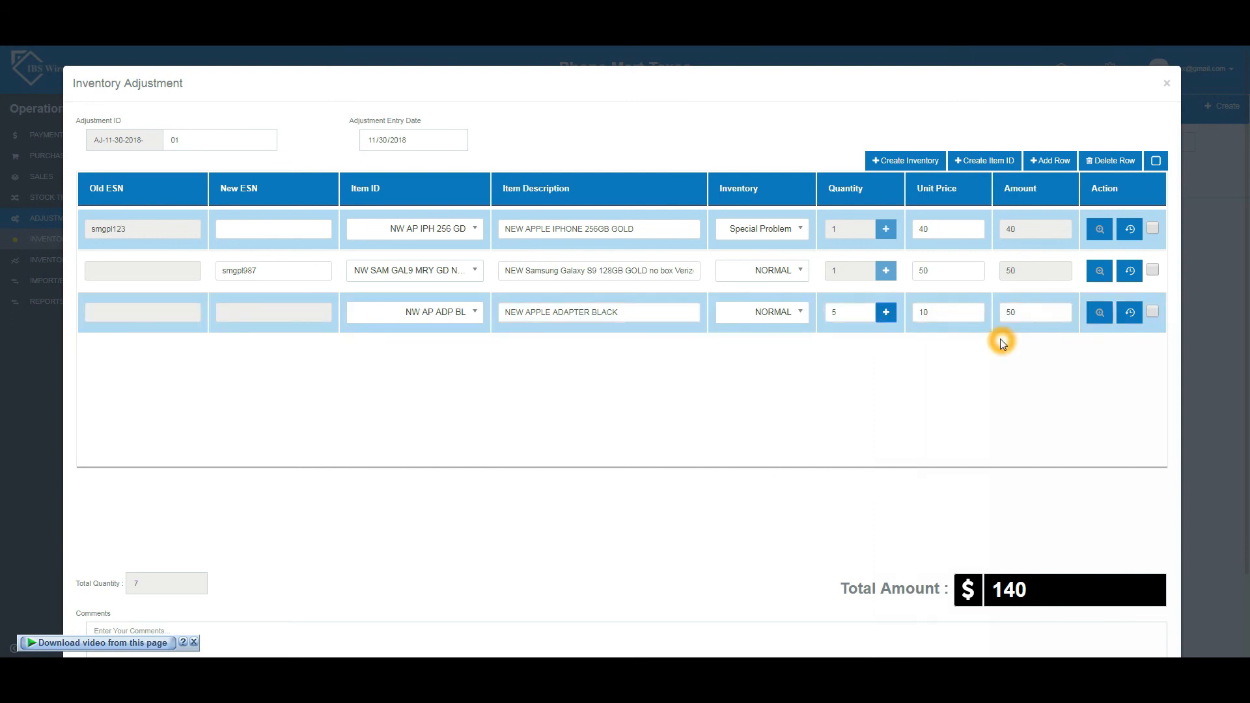
Save and close the inventory adjustment, acknowledging the confirmation message.
scroll(962, 385, "down", 2)
left_click(801, 390)
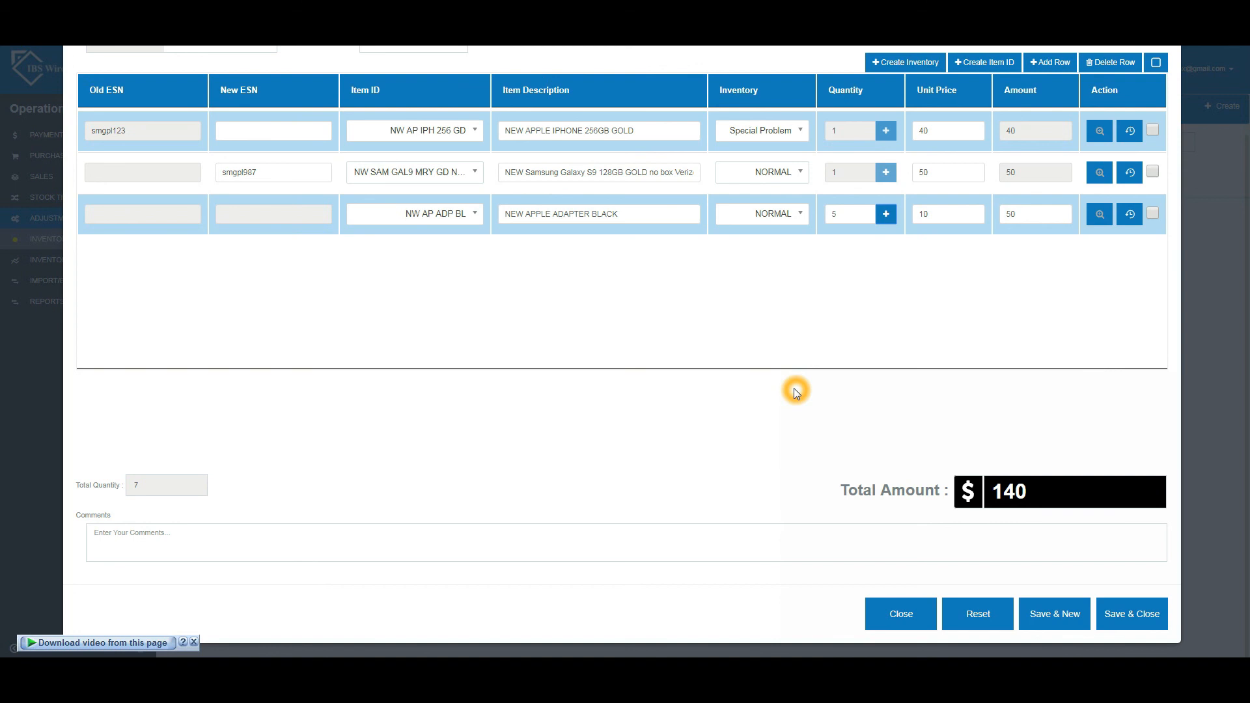
left_click(1139, 615)
left_click(623, 386)
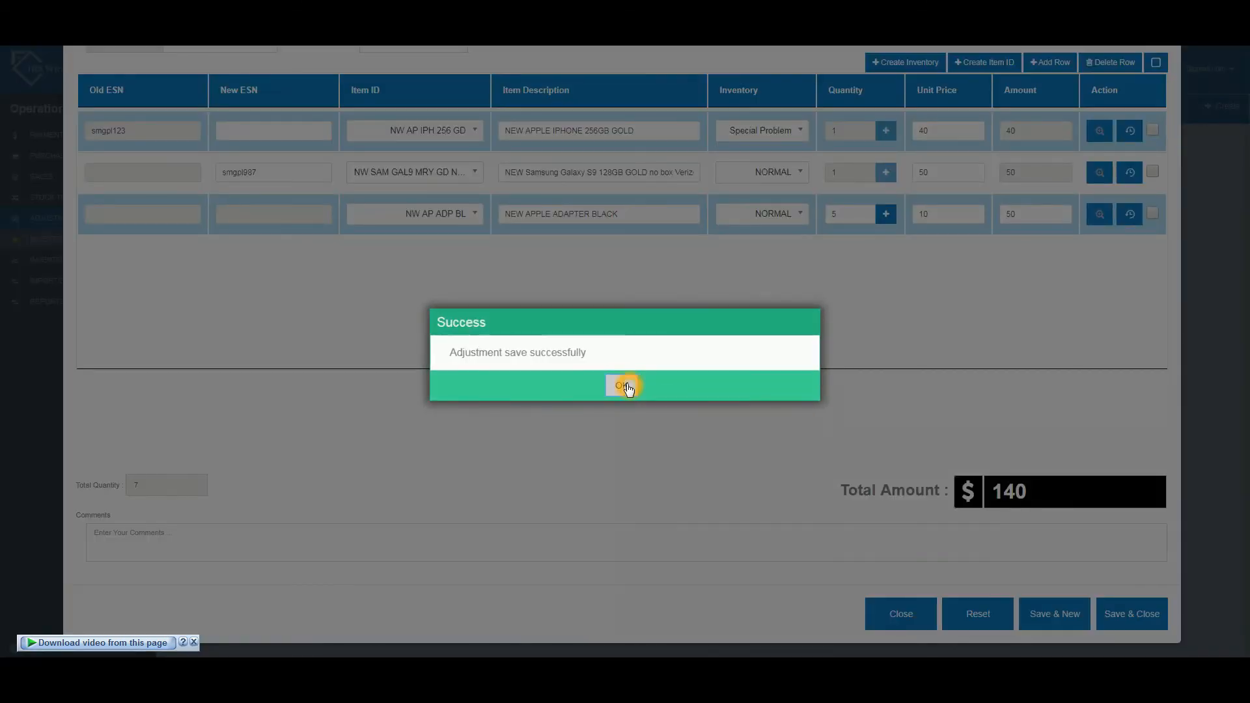